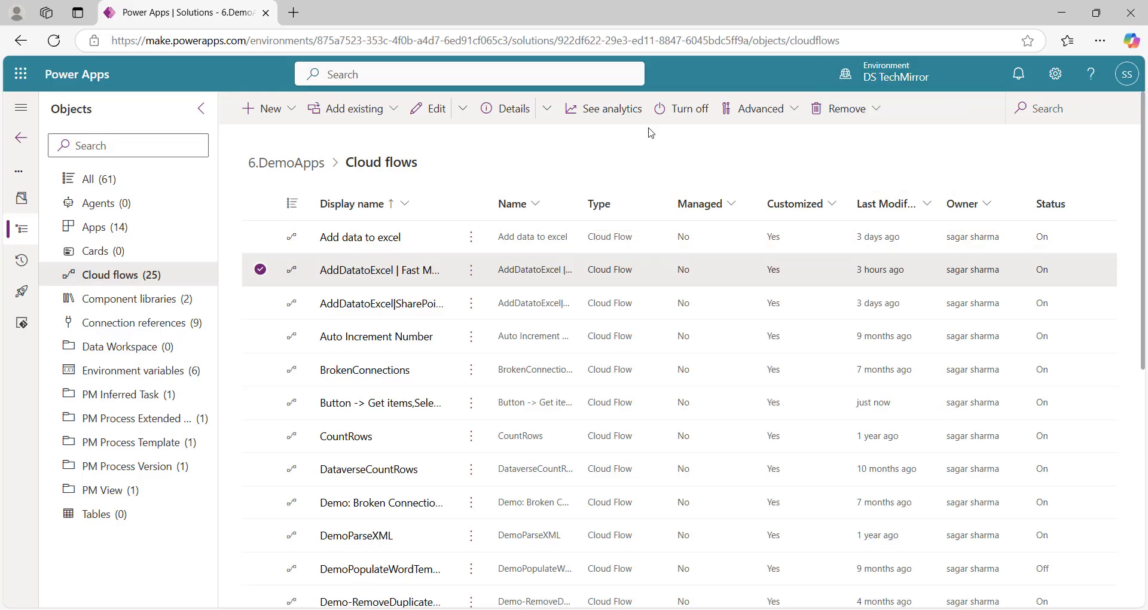
Create an instant cloud flow with the 'Manually trigger a flow' trigger, named Demo-AddDatatoExcel
click(276, 110)
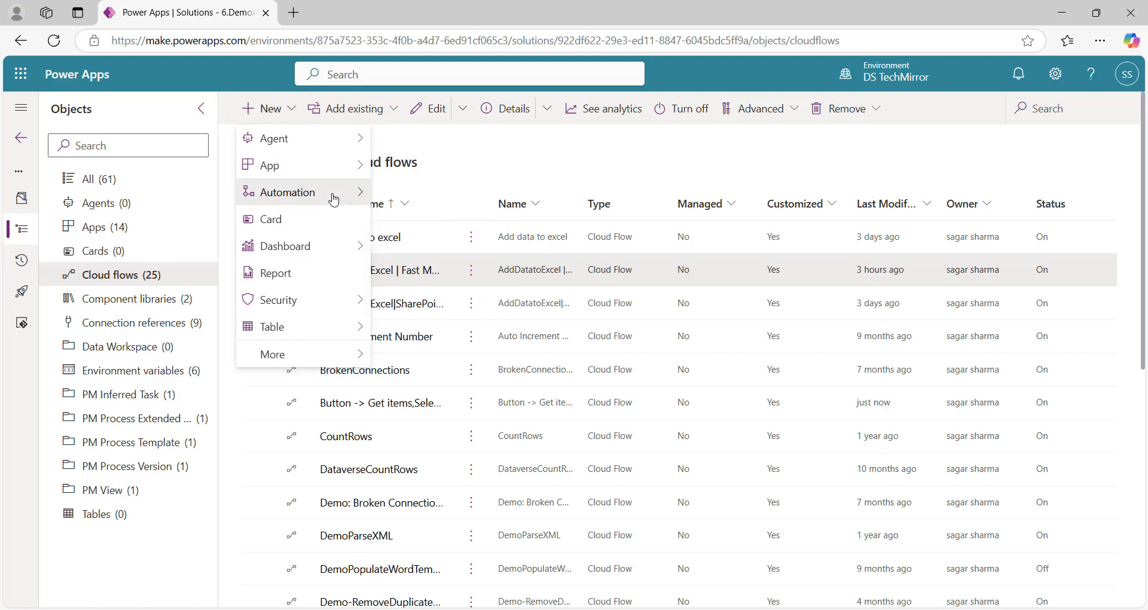
mouse_move(334, 195)
mouse_move(455, 192)
click(551, 222)
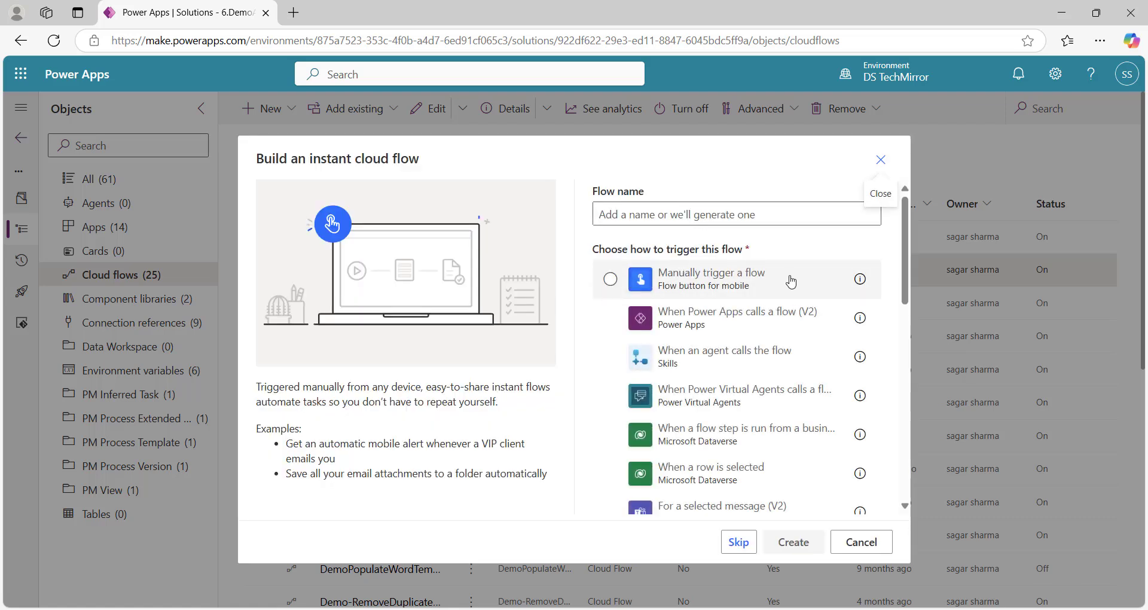
click(794, 281)
click(727, 219)
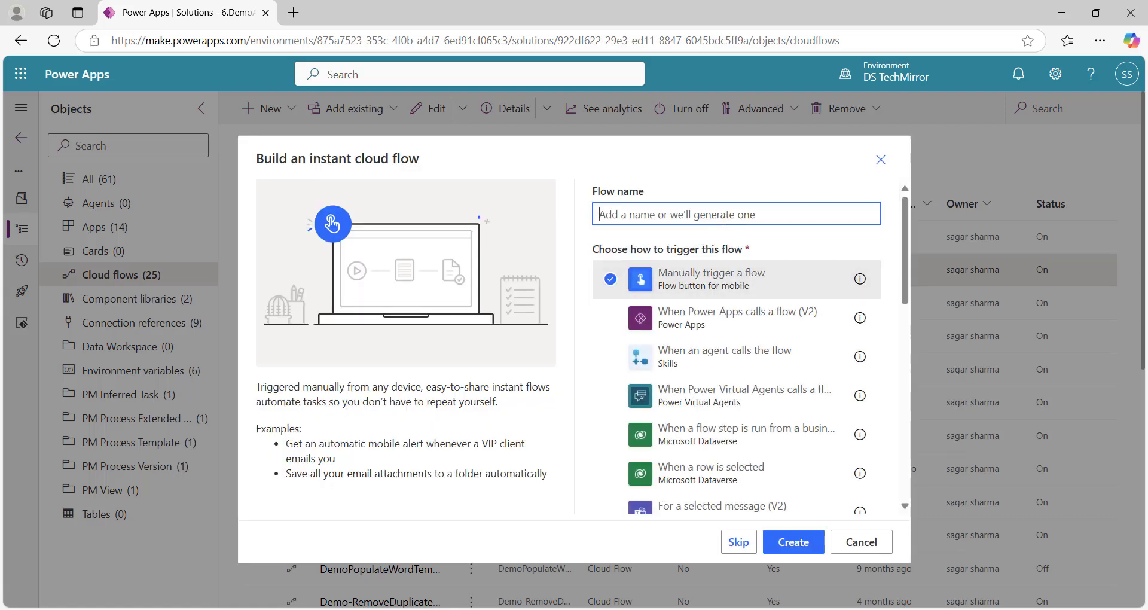
text(De,)
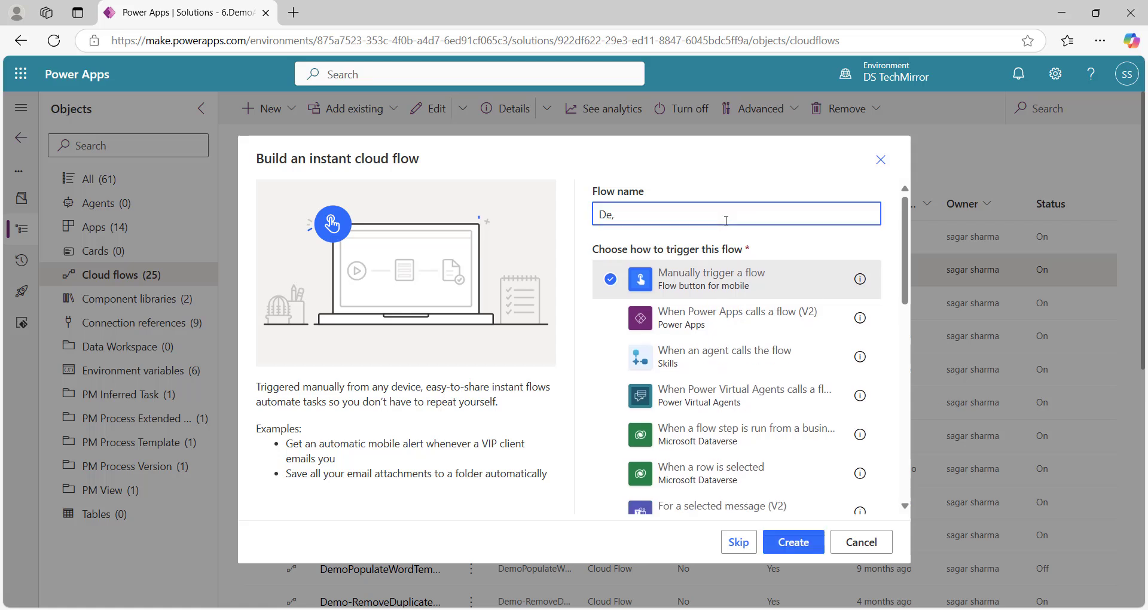
key(Num_Lock)
key(BackSpace)
text(mo-AddDatatoExcel)
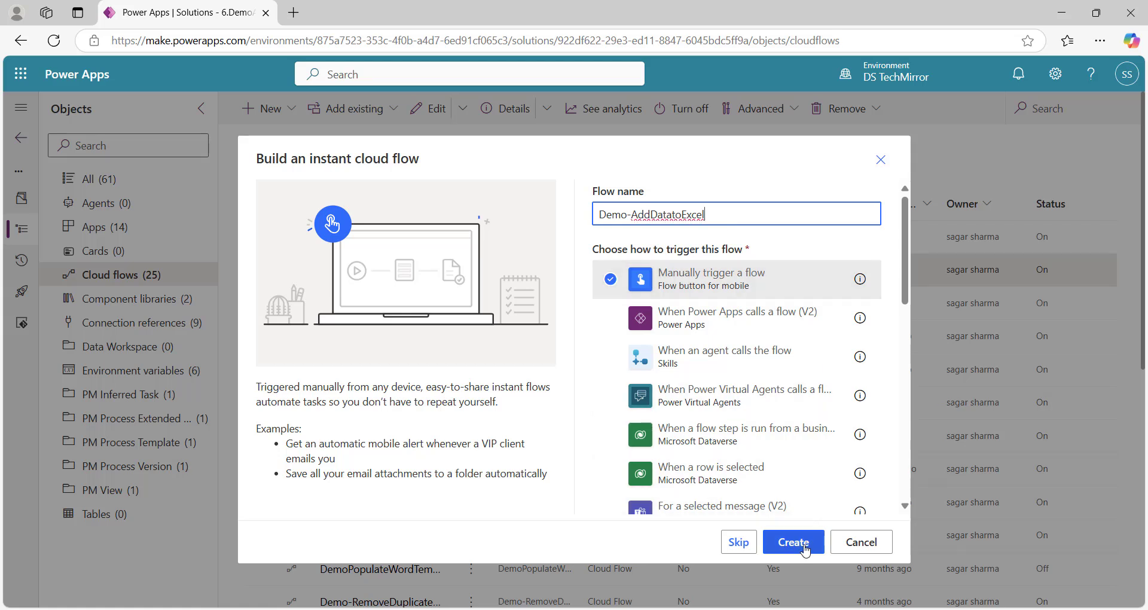
click(801, 543)
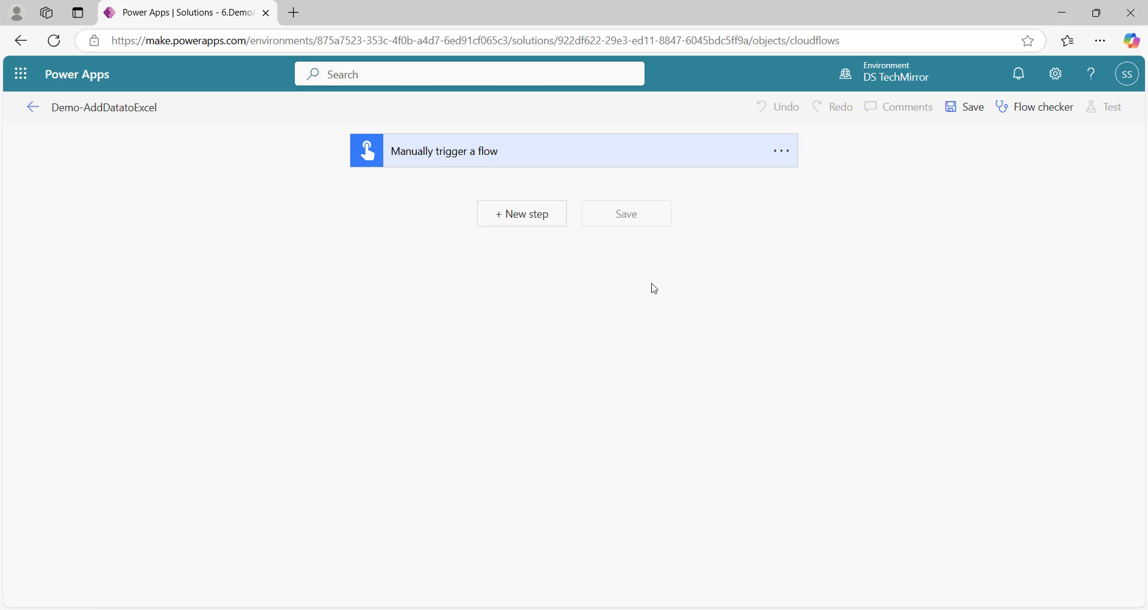
Add a SharePoint Get items action after the manual trigger
click(505, 226)
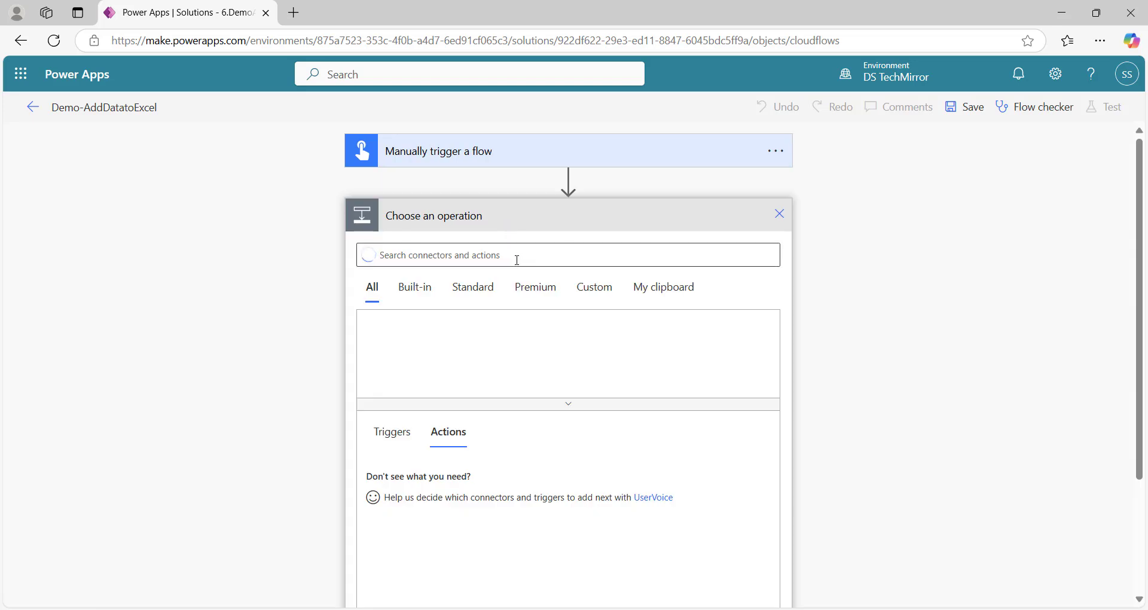
click(514, 259)
text(get ote)
key(BackSpace)
key(BackSpace)
text(items)
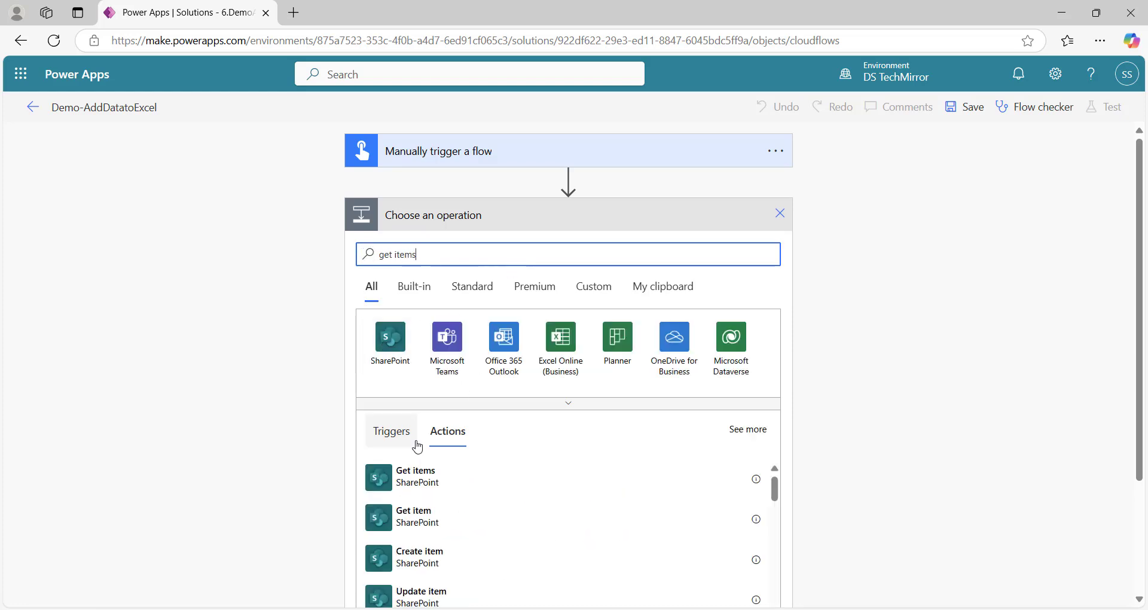
click(430, 477)
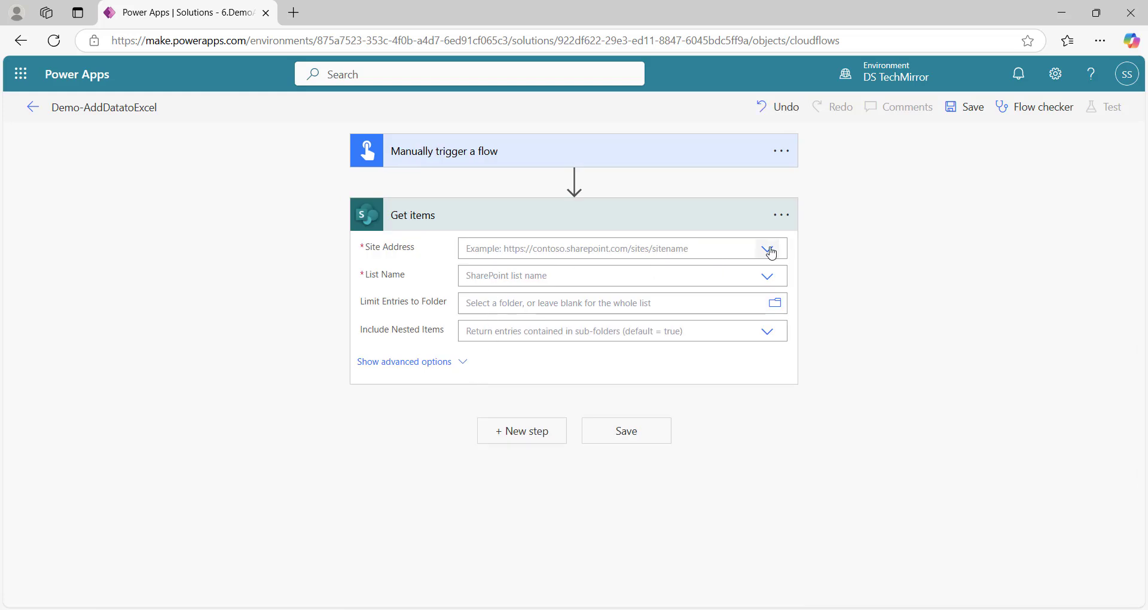
Set Get items to site POC, list Database, with Top Count 40
click(766, 249)
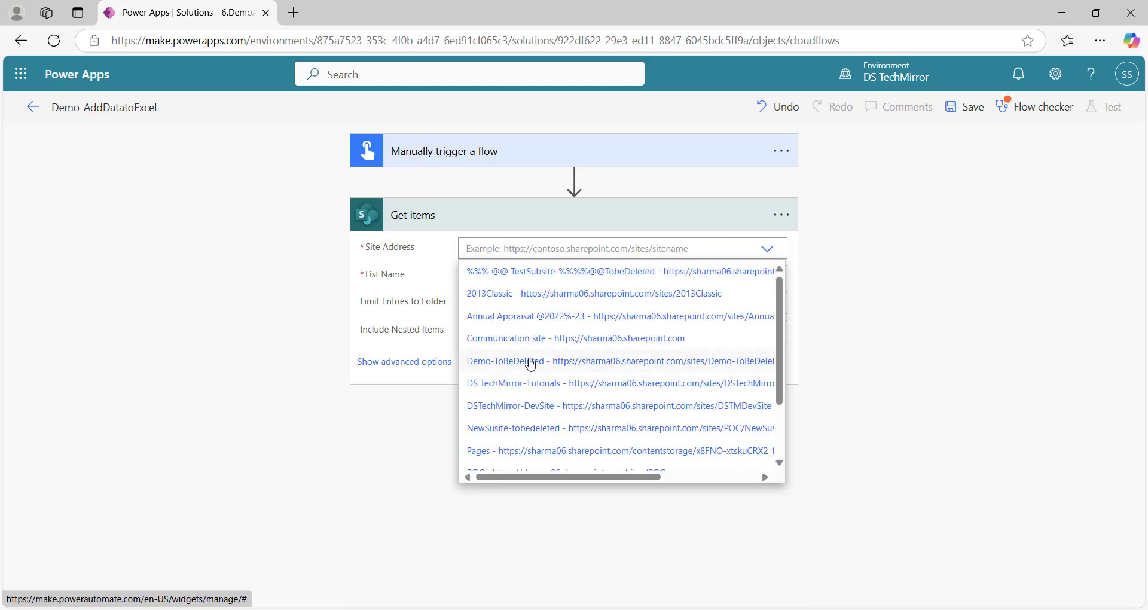
scroll(526, 364, down, 1)
click(533, 398)
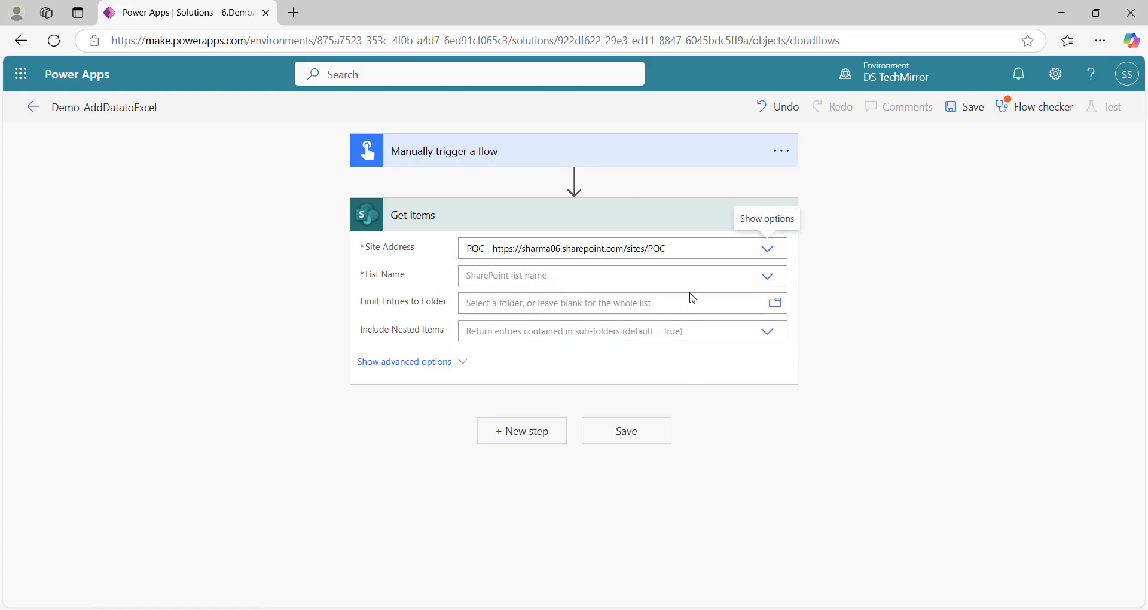
click(766, 276)
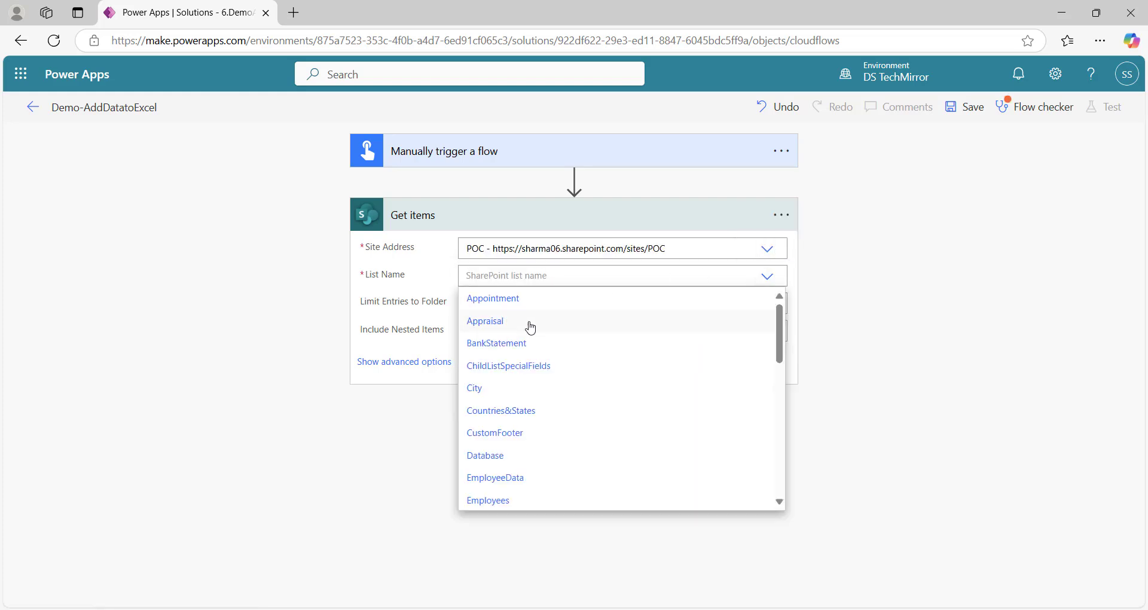
click(505, 458)
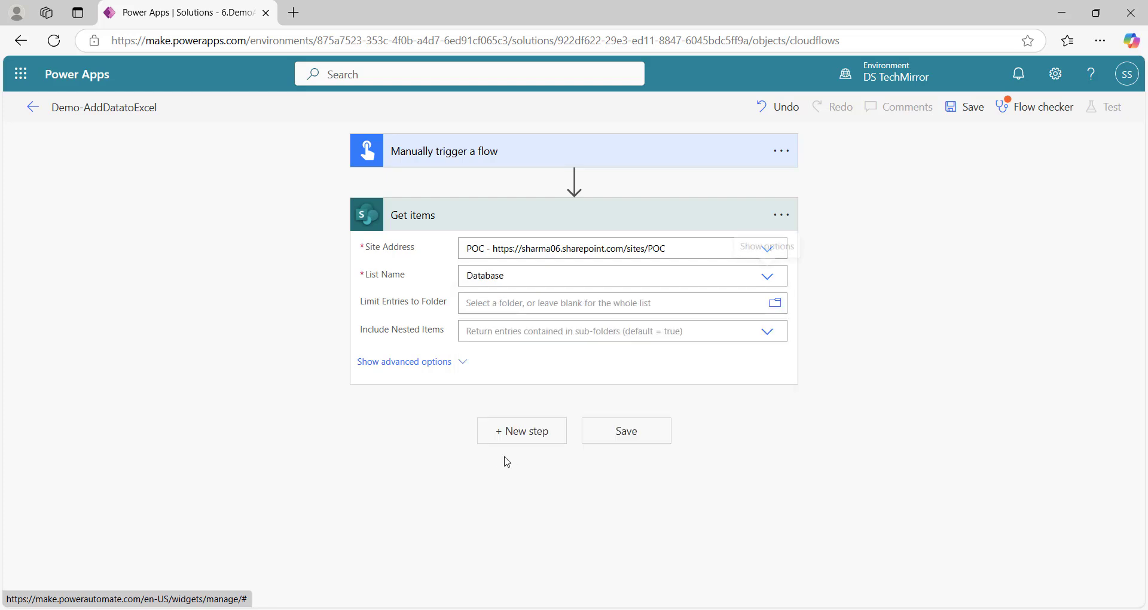
click(448, 365)
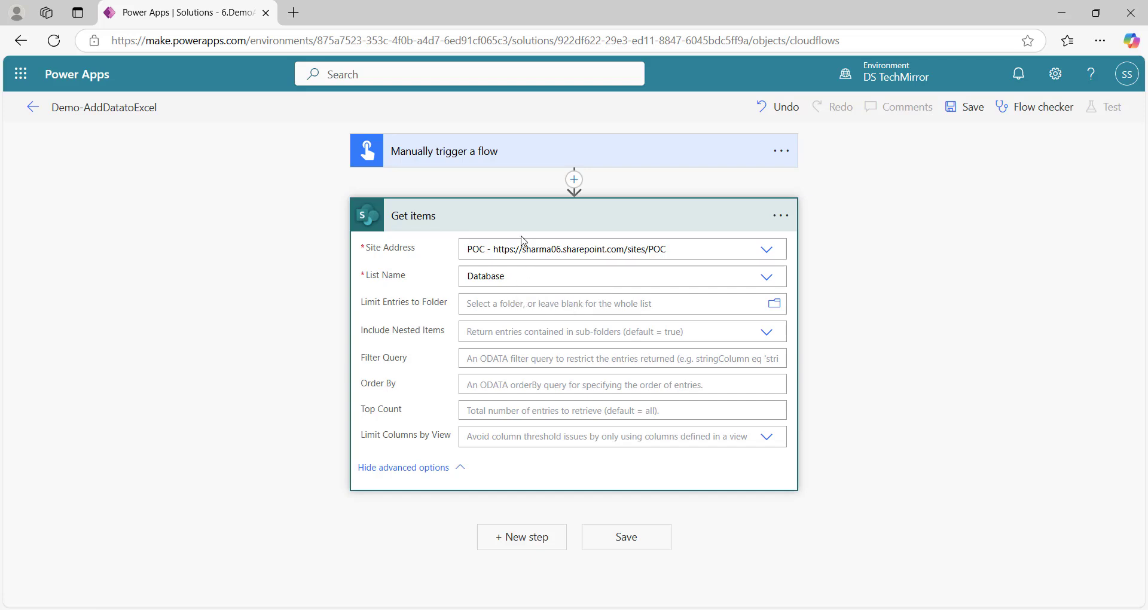
click(472, 409)
text(40)
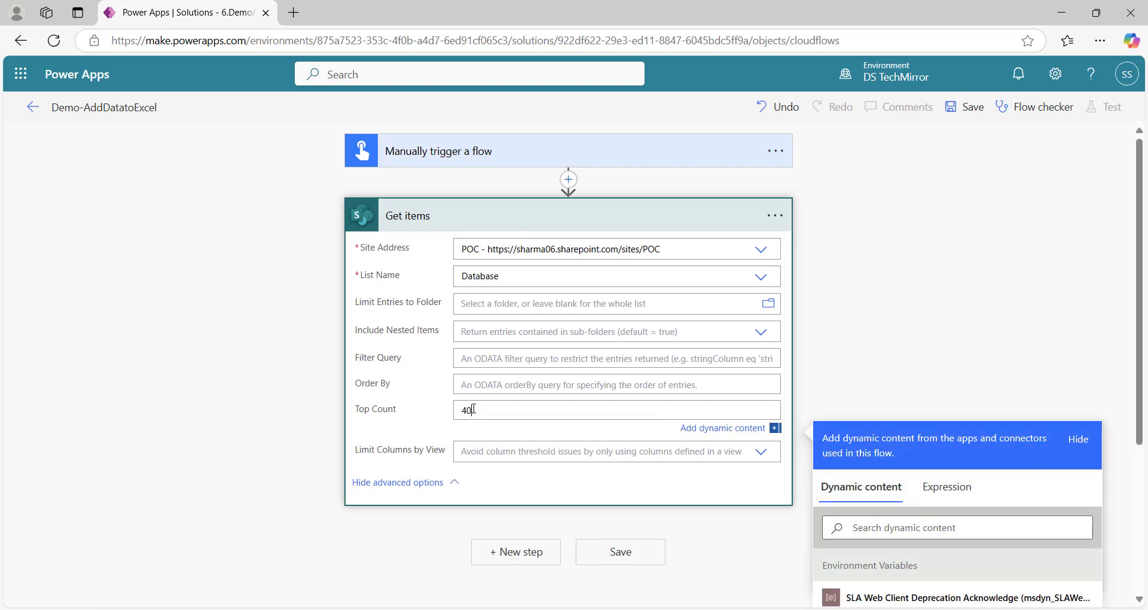
Collapse Get items and add a Data Operation Select step after it
click(553, 225)
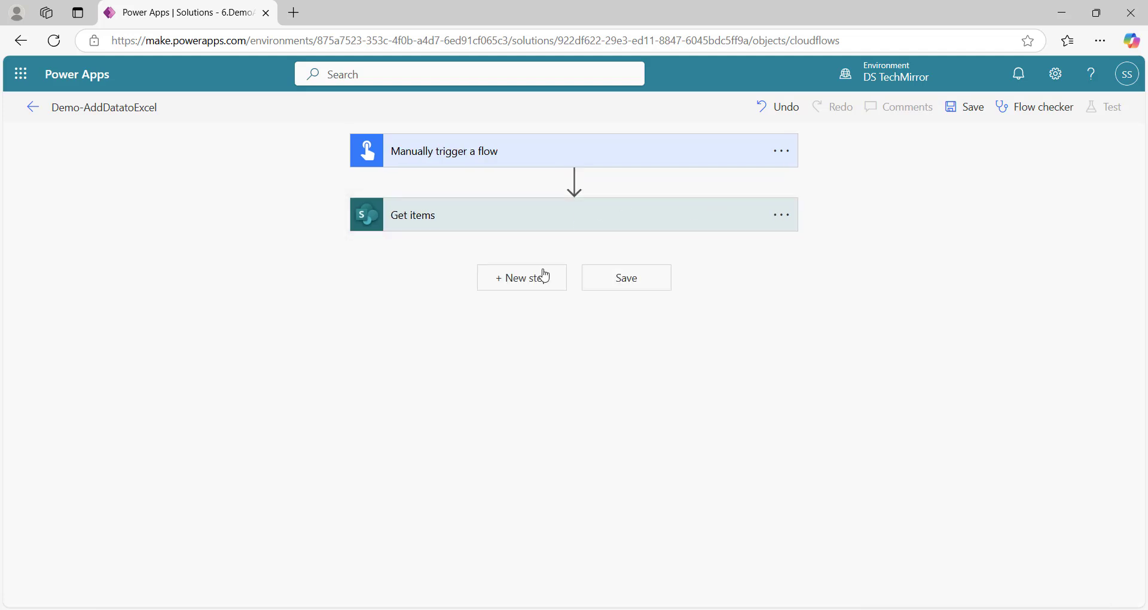
click(526, 288)
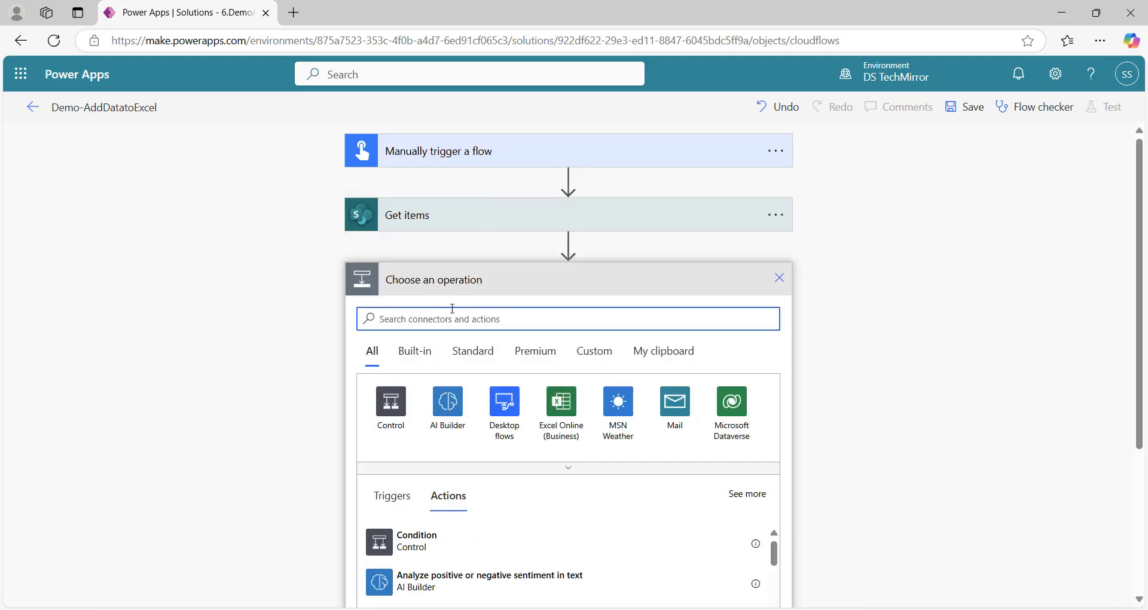
text(select)
click(448, 402)
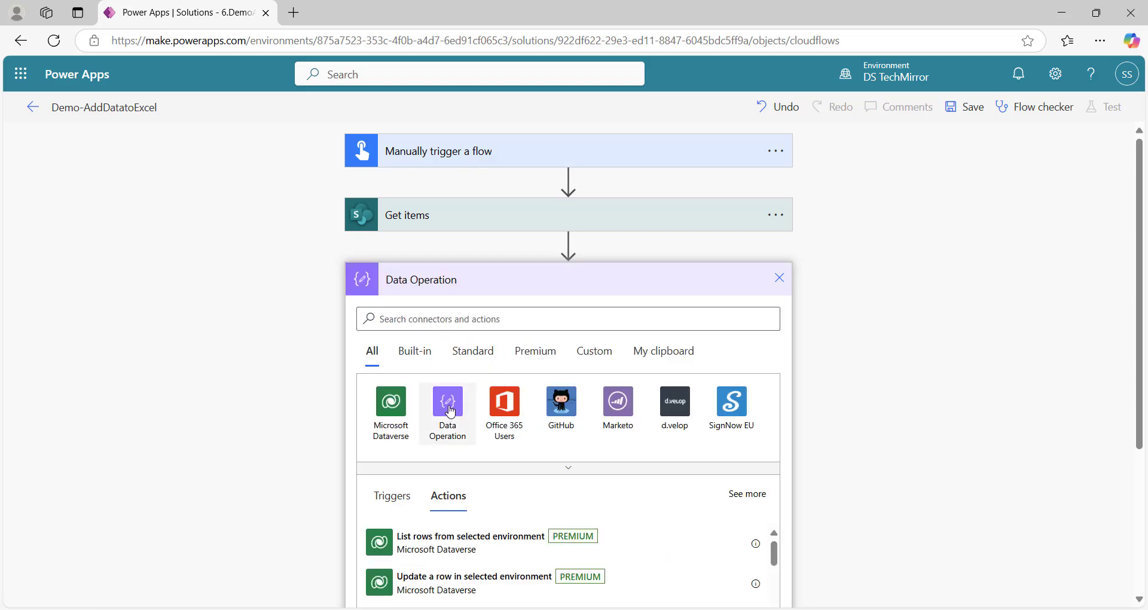
scroll(849, 350, down, 3)
click(448, 441)
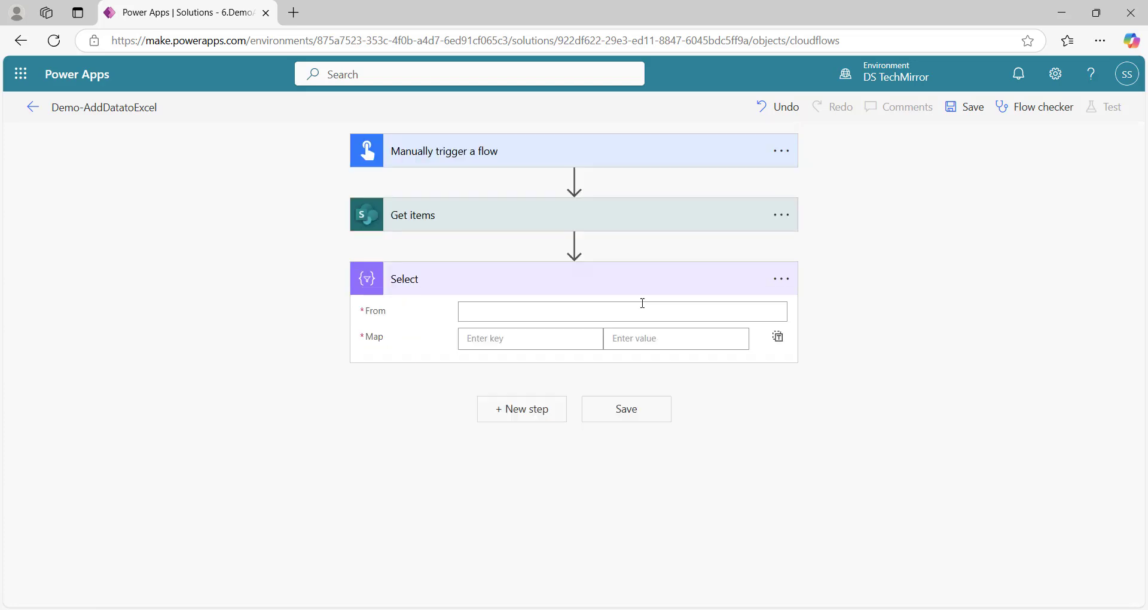
Set the Select step's From field to the Get items value output
click(556, 312)
scroll(1112, 365, down, 2)
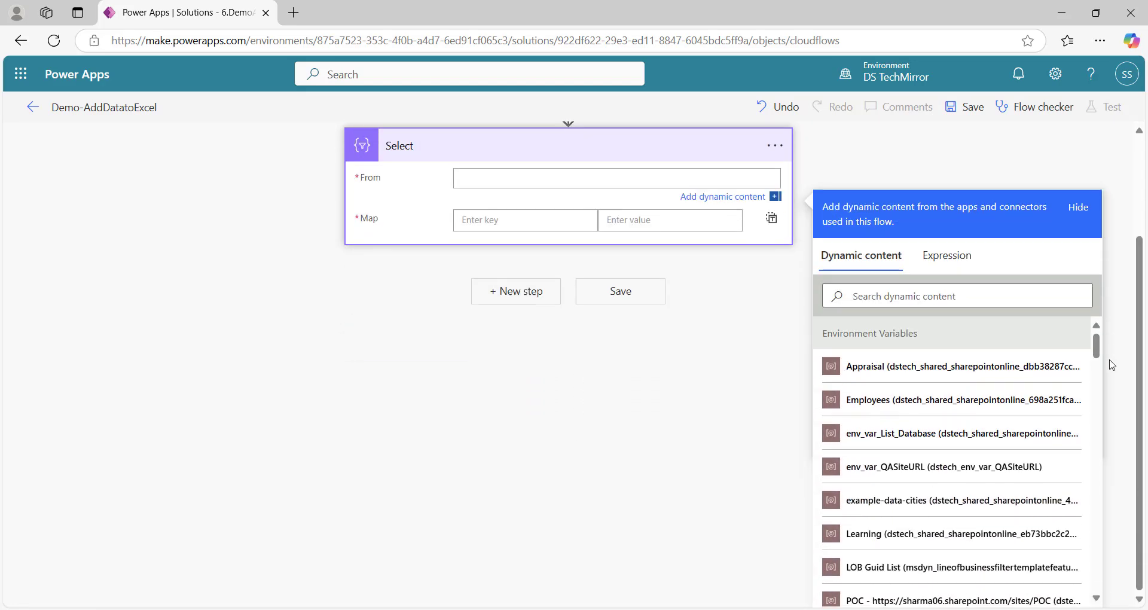
drag(1098, 347, 1098, 382)
click(861, 475)
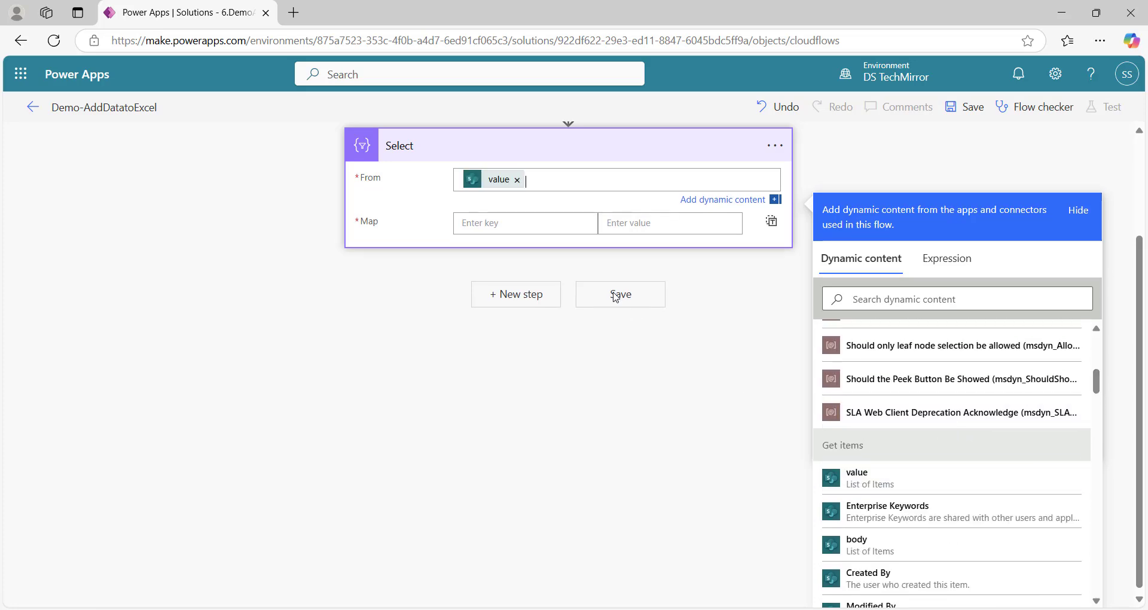
Map key PolicyID to the expression item()?['PolicyID']
click(522, 233)
text(Polic)
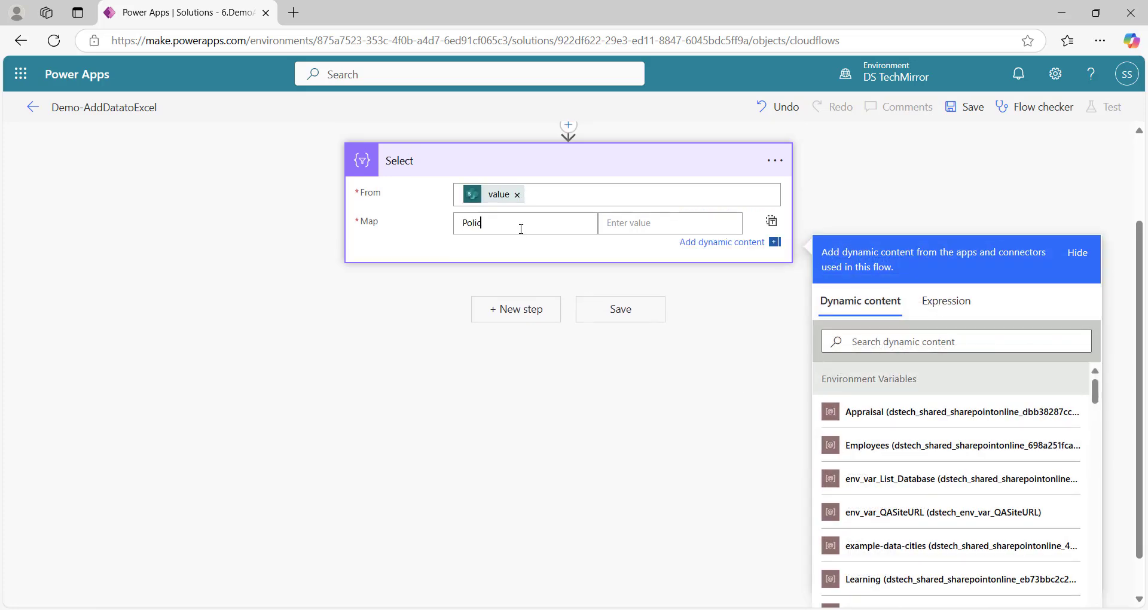
text(yID)
key(Tab)
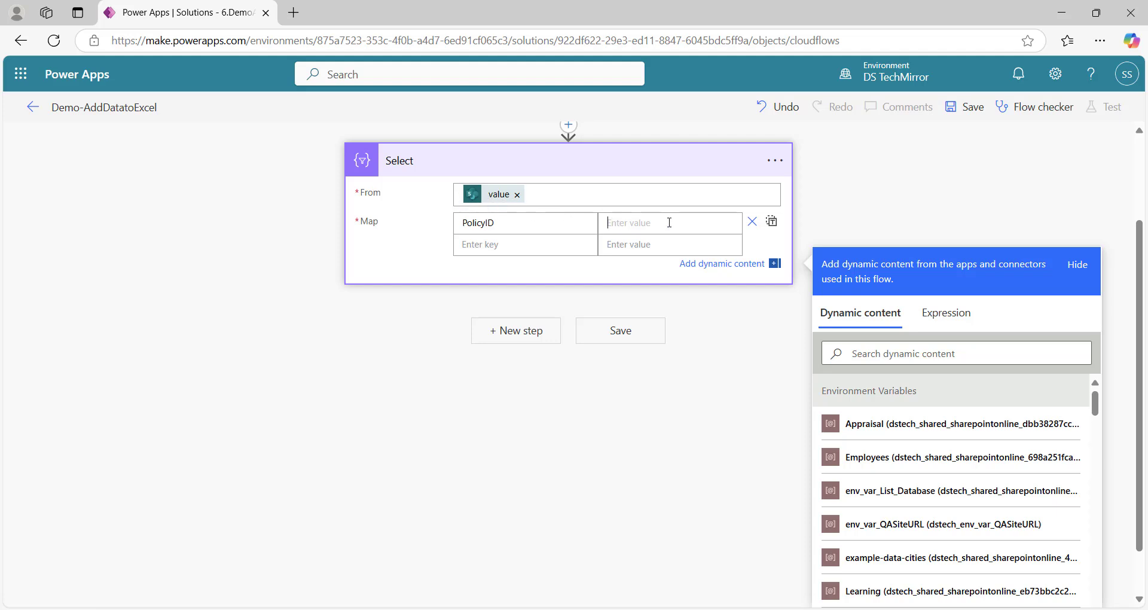
click(945, 312)
click(877, 364)
text(ite)
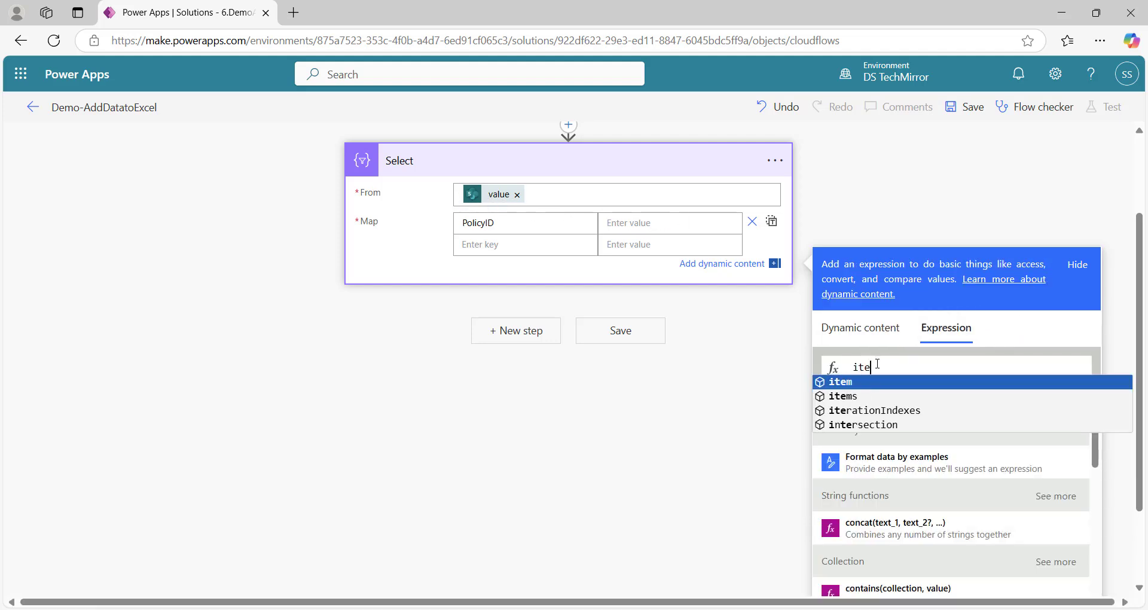
text(m()?)
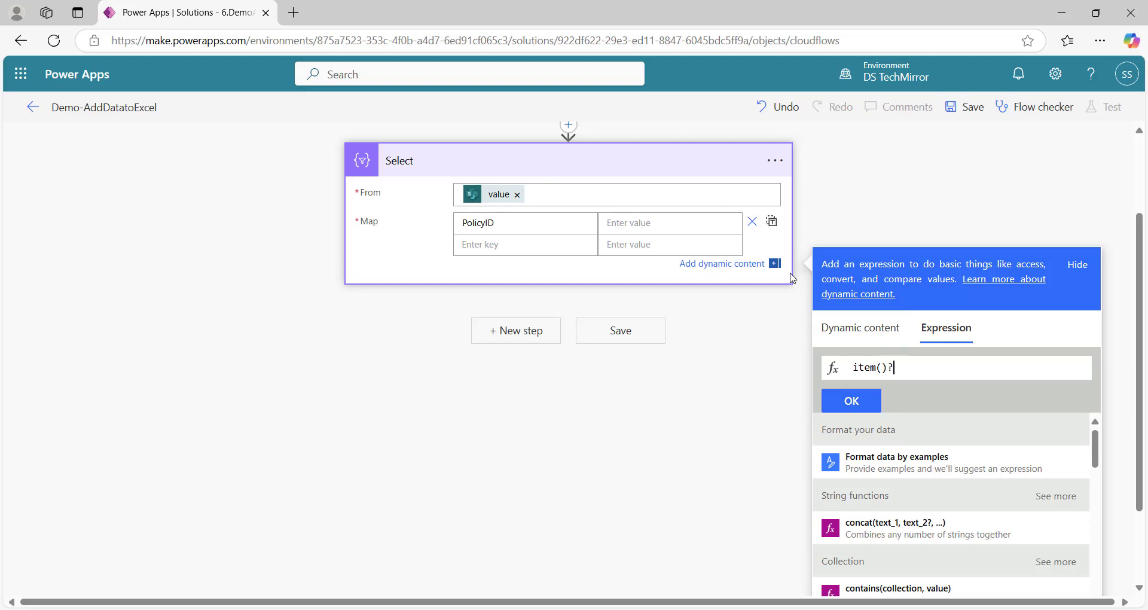
text([])
text('')
text(PolicyID)
Insert the PolicyID expression, then open the SharePoint site contents
click(838, 400)
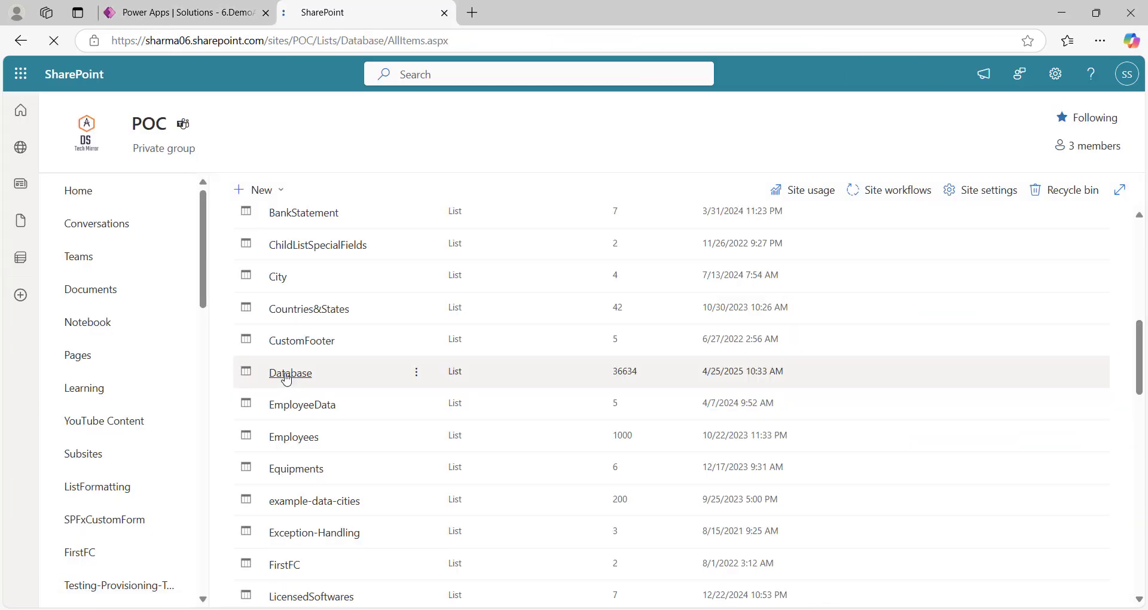
click(288, 377)
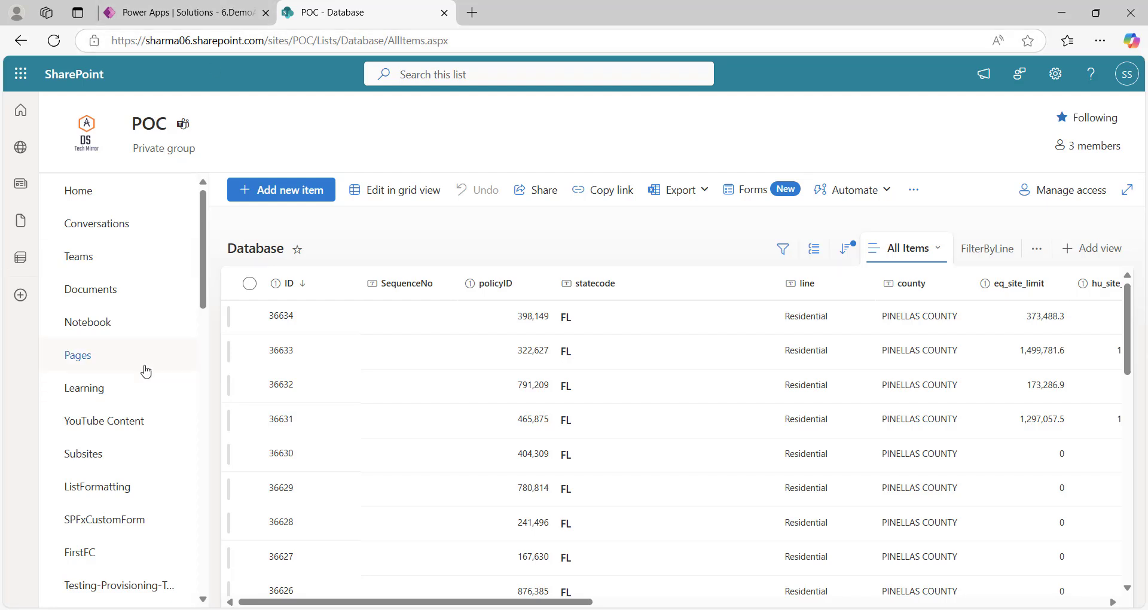
click(1055, 73)
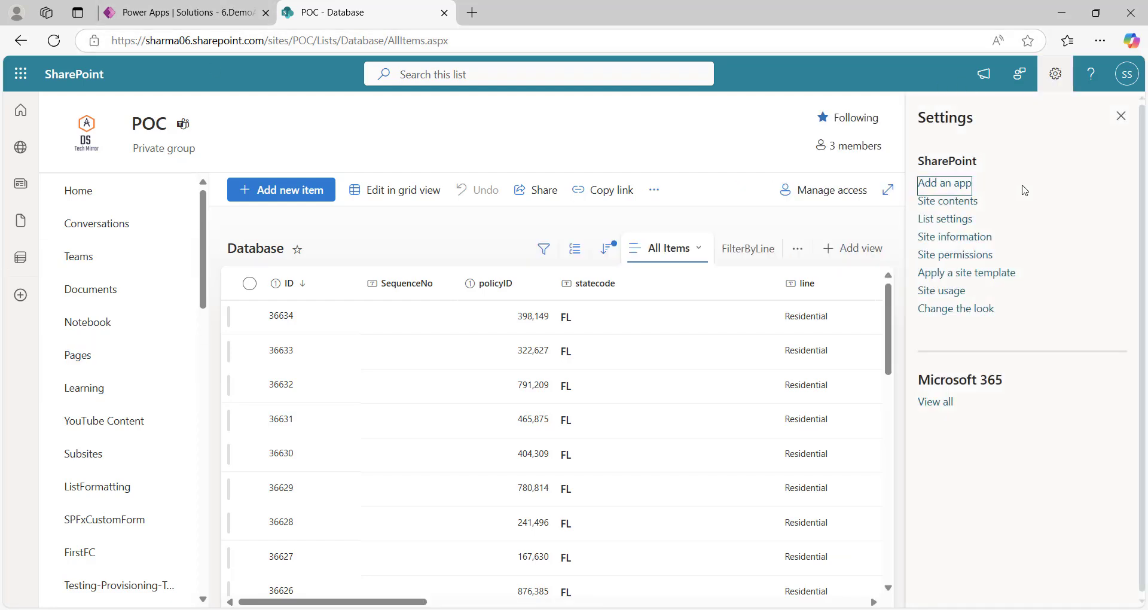
click(955, 206)
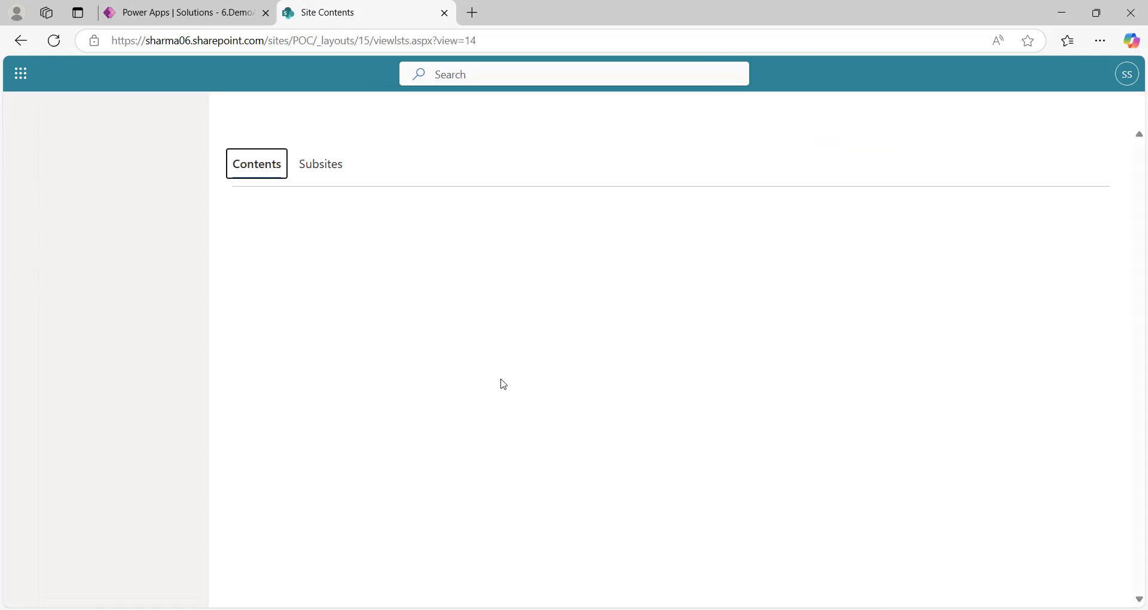
Open the Database list, then return to the flow editor tab
scroll(389, 455, down, 3)
scroll(365, 464, down, 10)
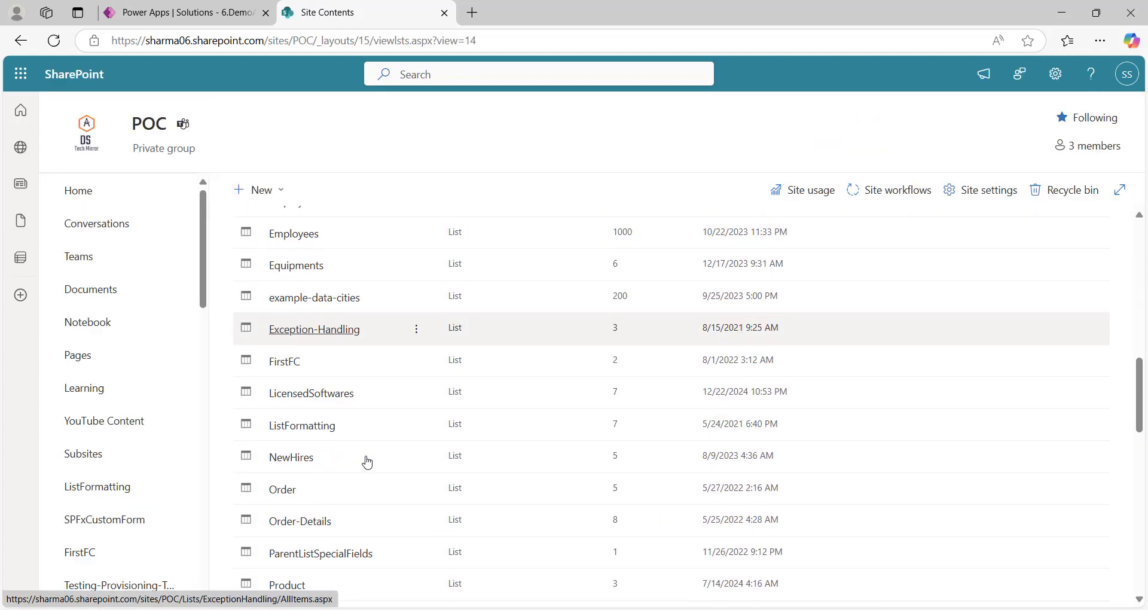
scroll(356, 405, up, 4)
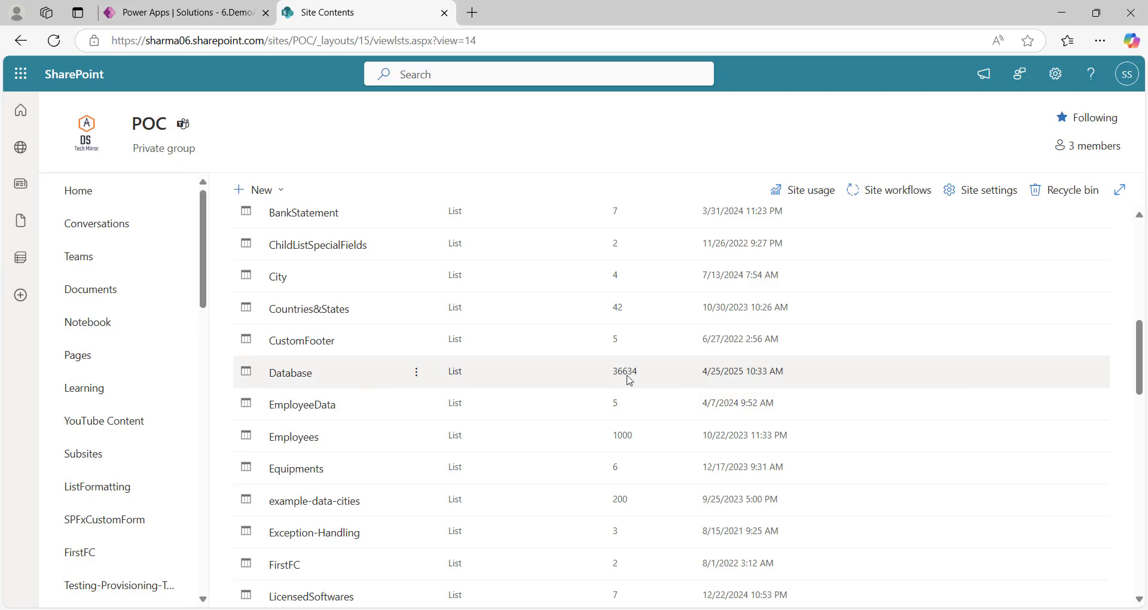
click(294, 374)
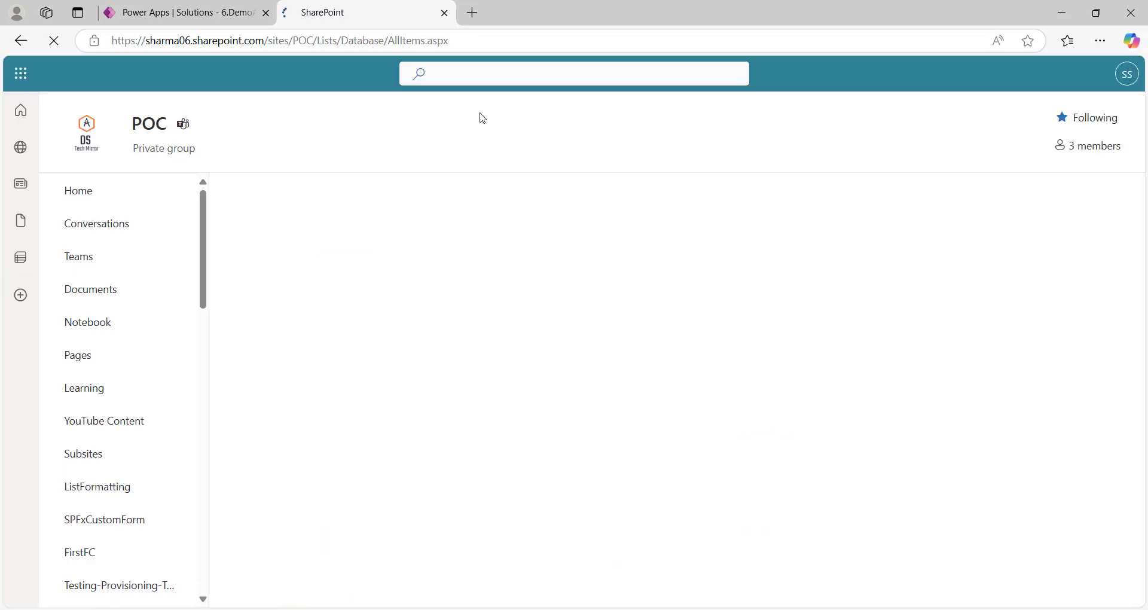
click(180, 12)
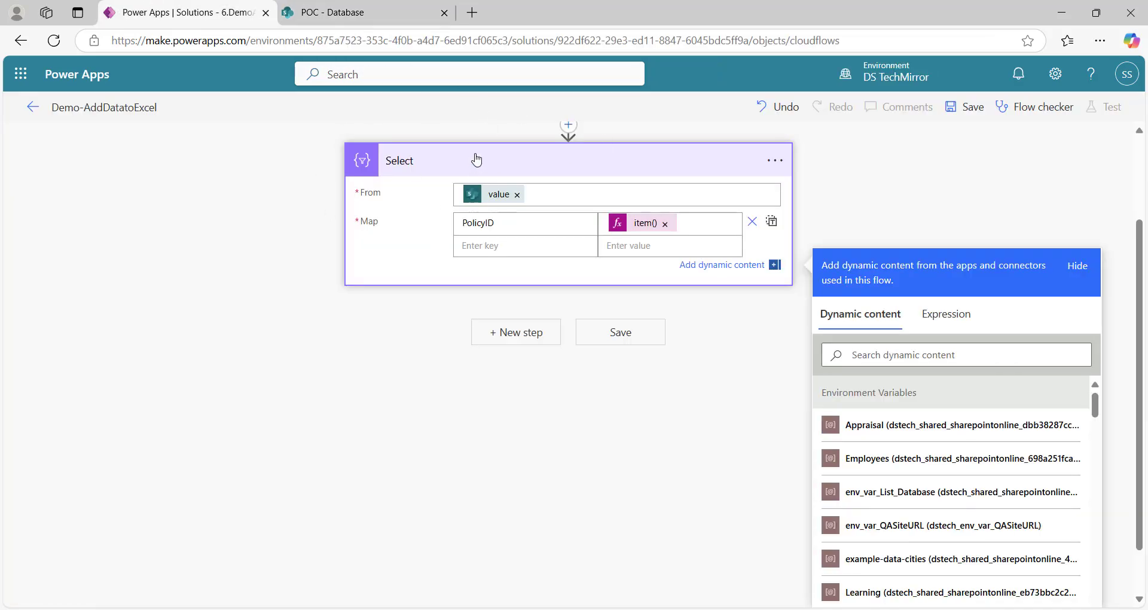
Add a OneDrive Create file action after the Select step
click(461, 166)
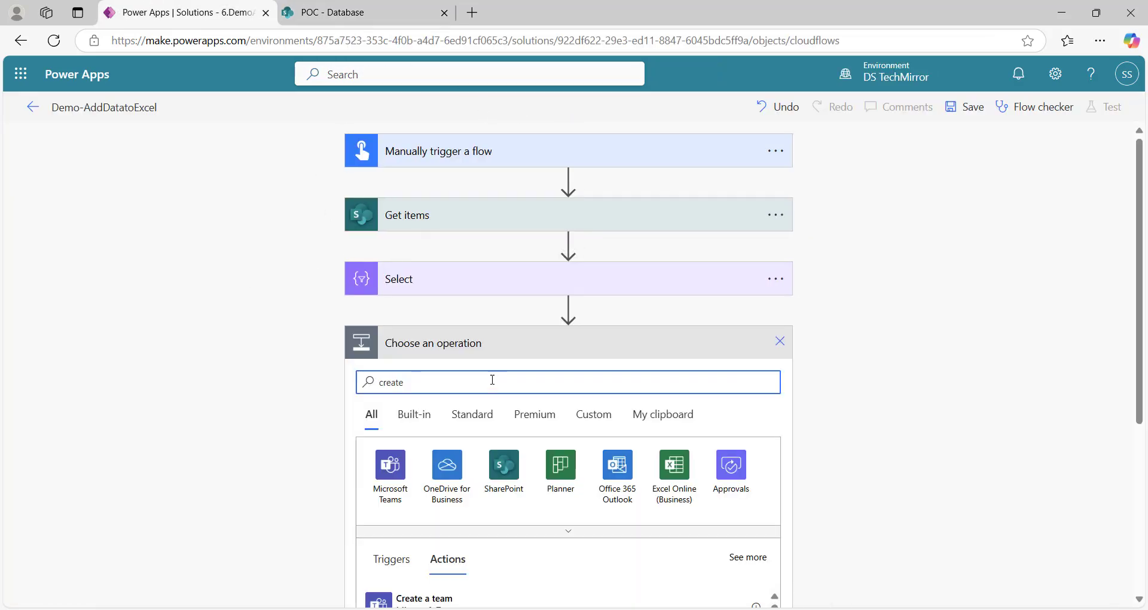
text(a file)
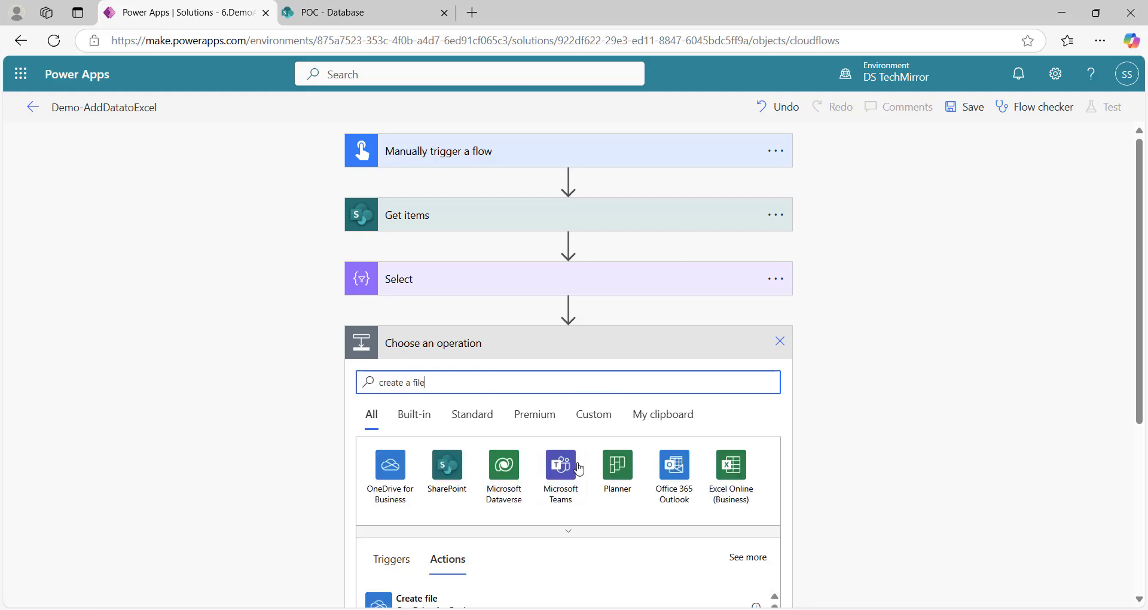
scroll(443, 500, down, 1)
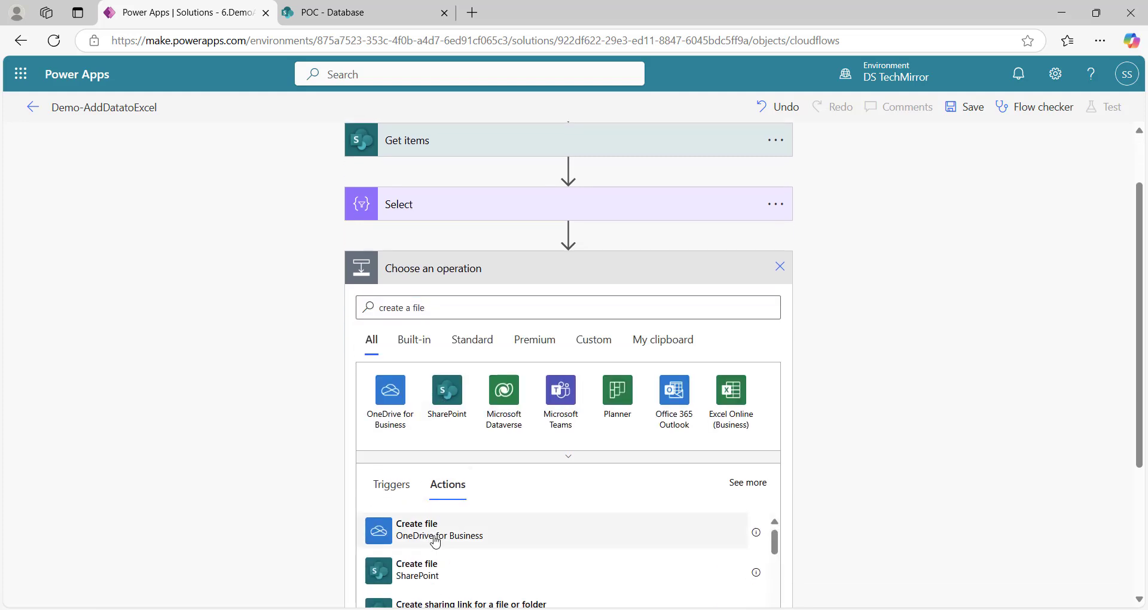
click(433, 538)
Set folder path to '/' and file name to guid() plus '.xlsx'
click(612, 377)
click(769, 377)
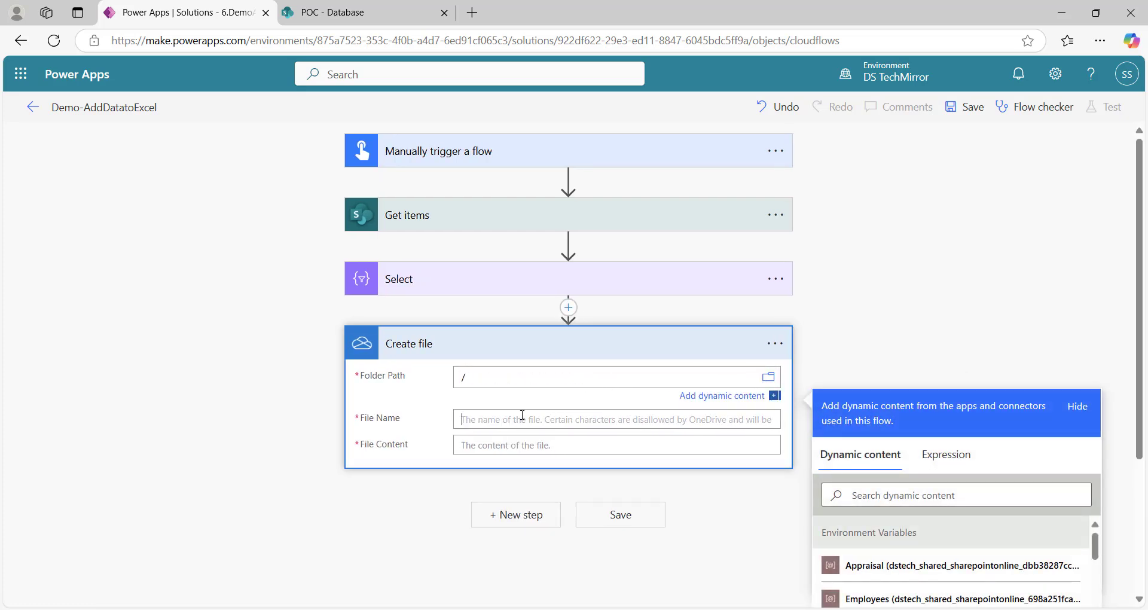
click(589, 418)
click(948, 489)
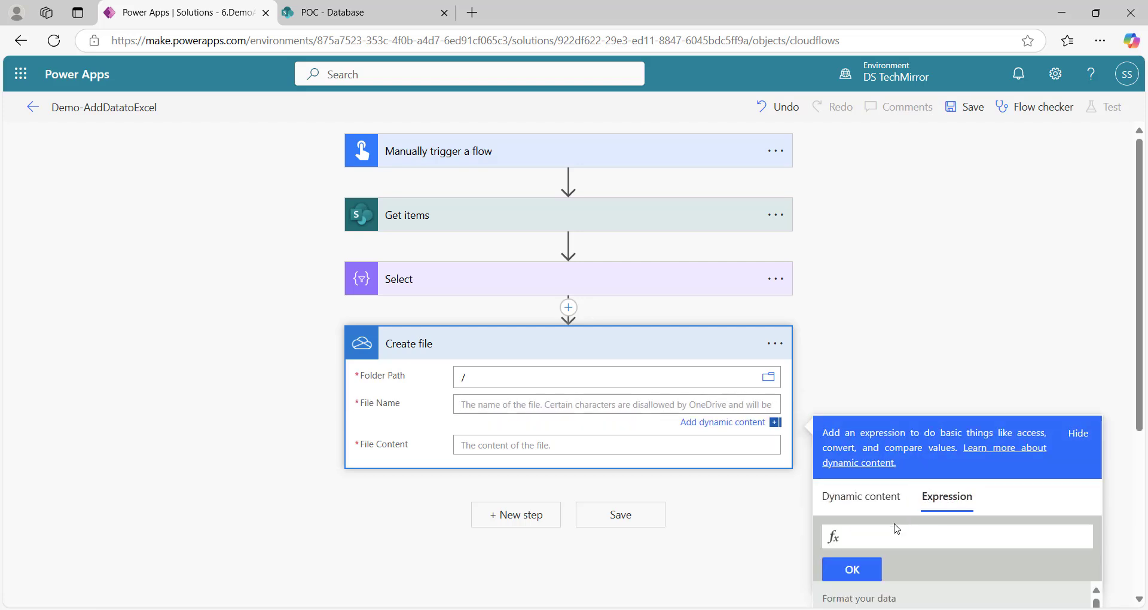
text(guid())
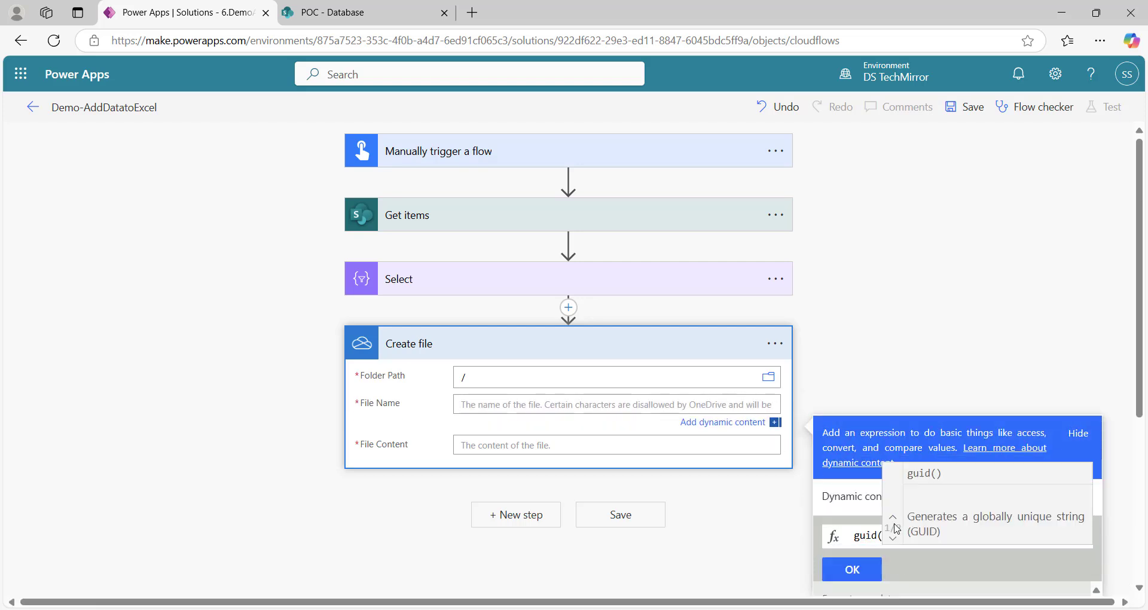
click(861, 571)
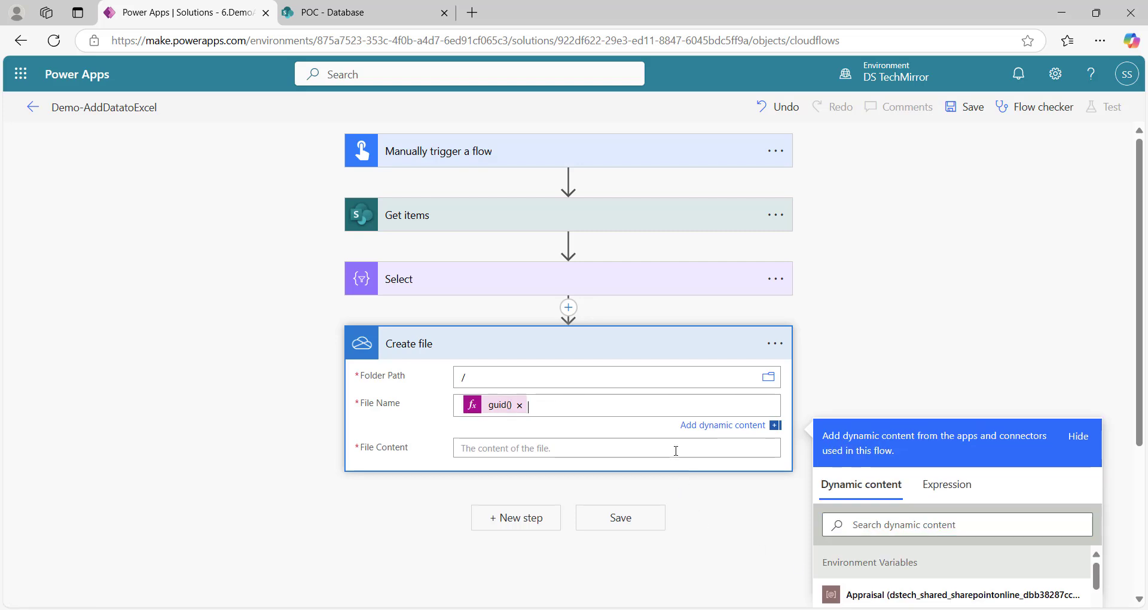
text(.xlsx)
click(676, 451)
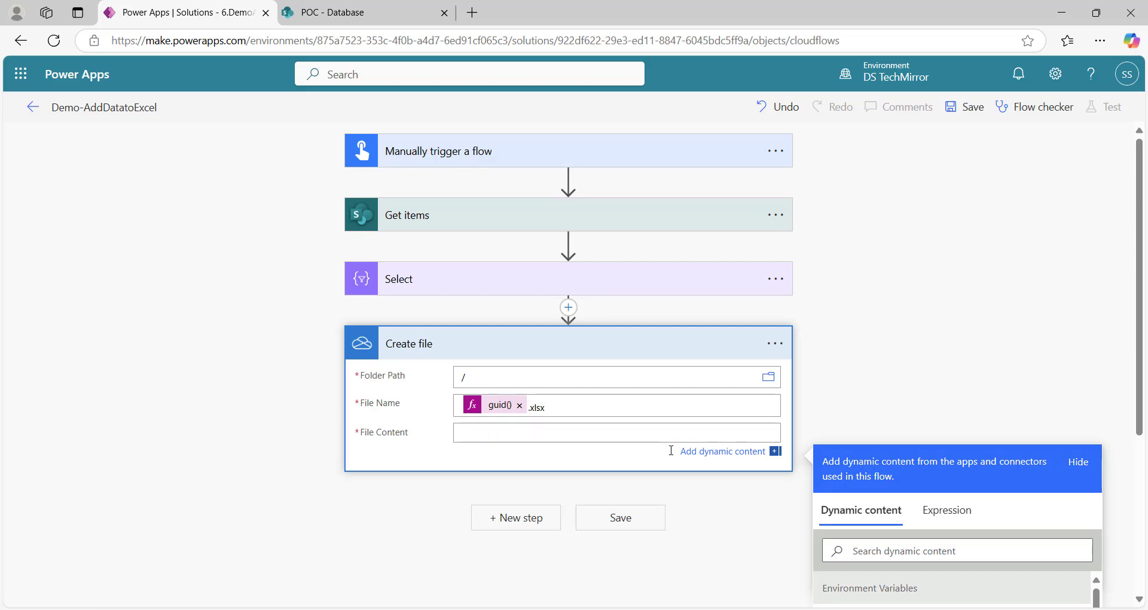
Collapse Create file and add an Excel Online (Business) Create table action
click(649, 354)
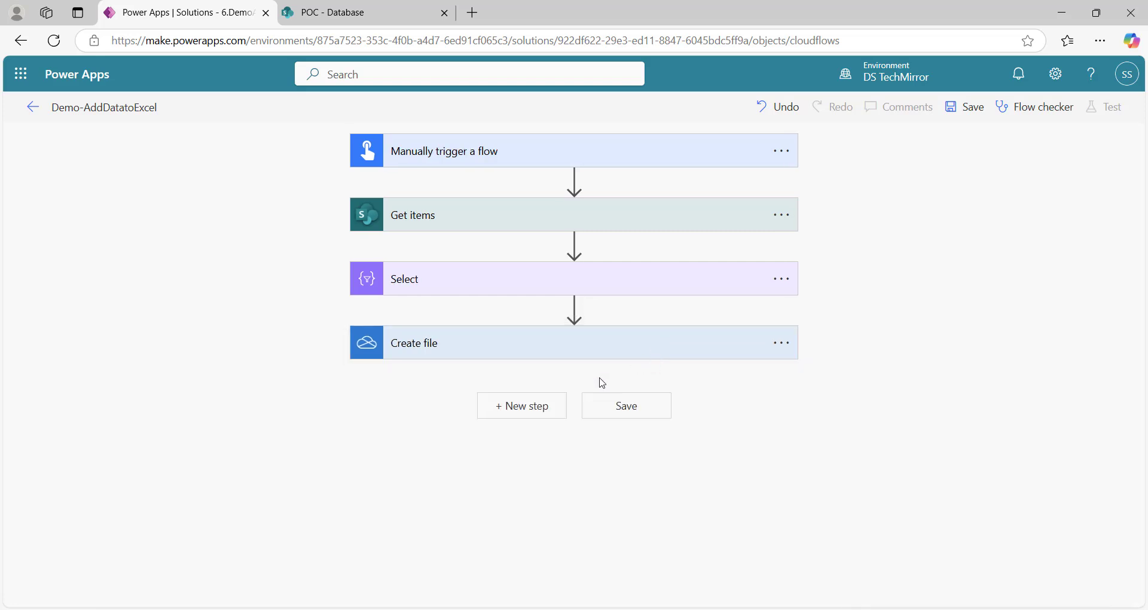
click(537, 411)
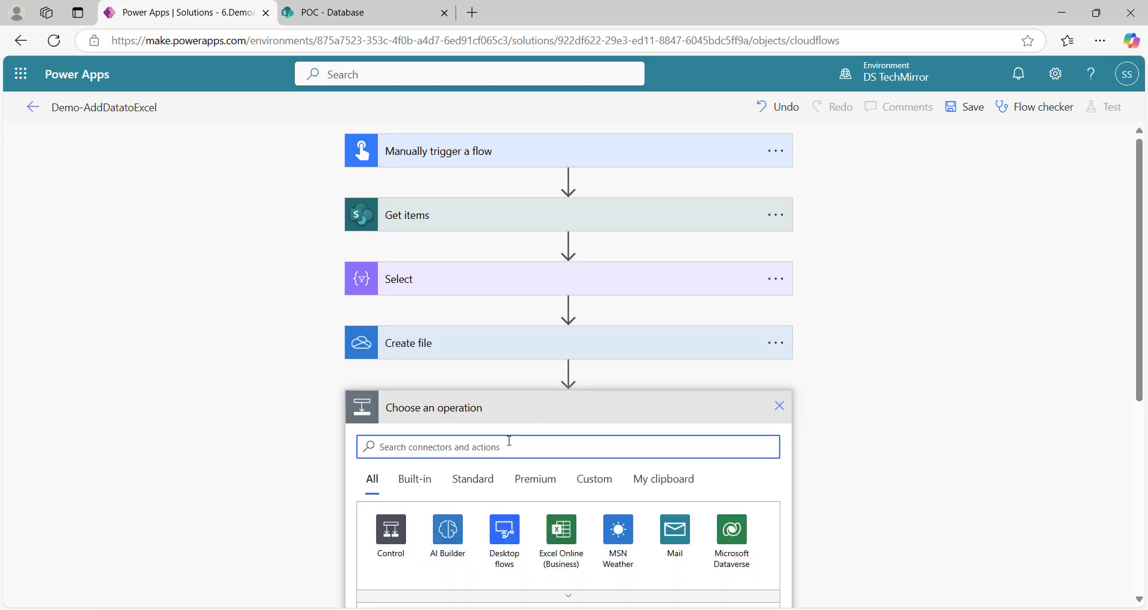
text(create table)
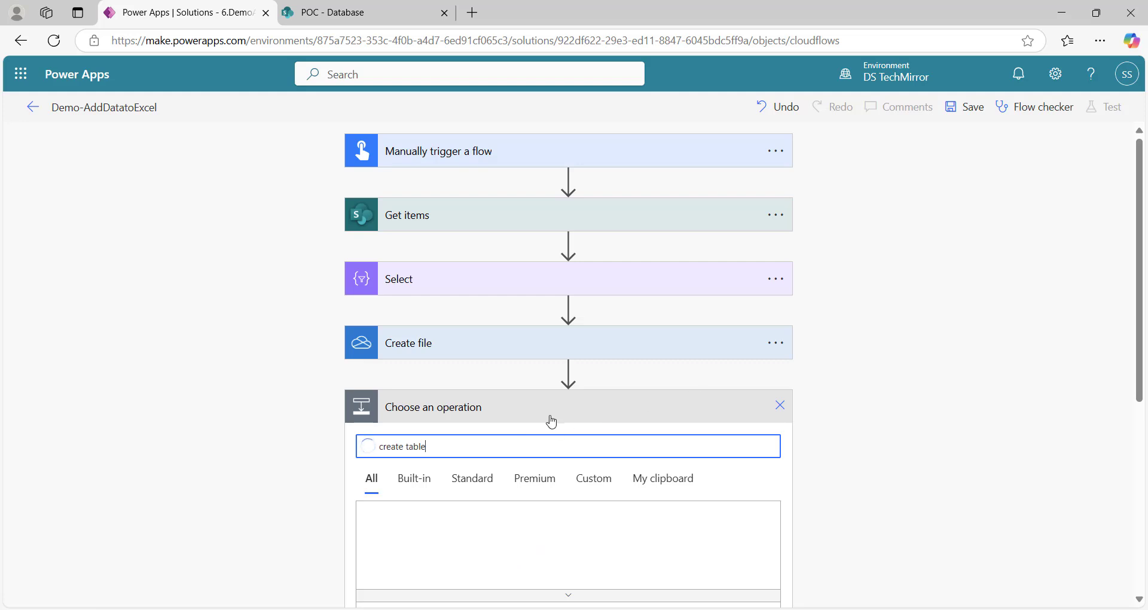
scroll(775, 357, down, 5)
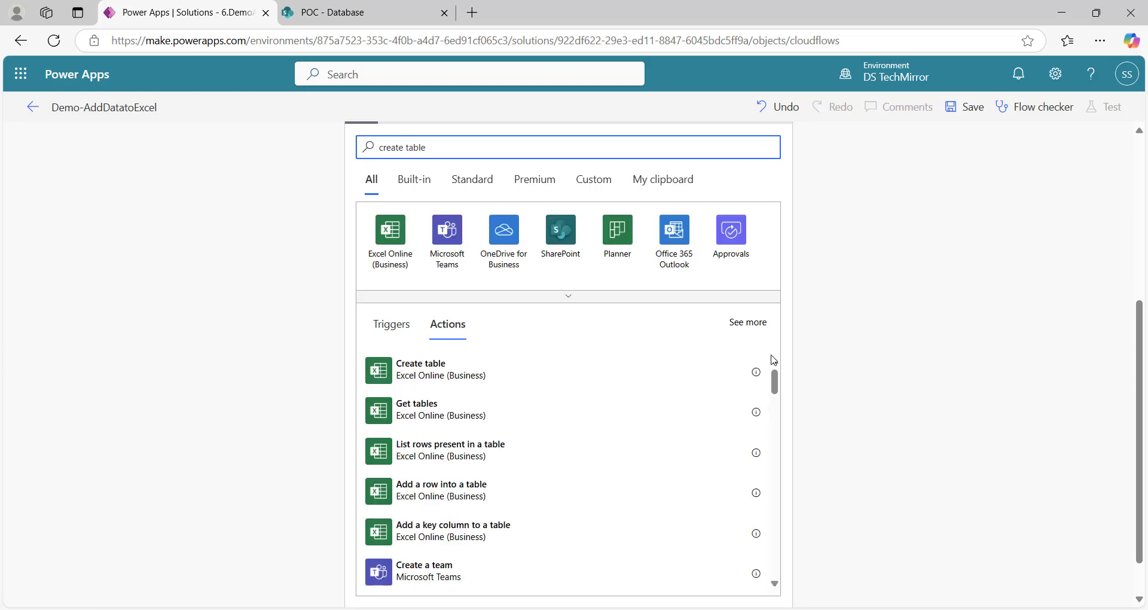
click(449, 379)
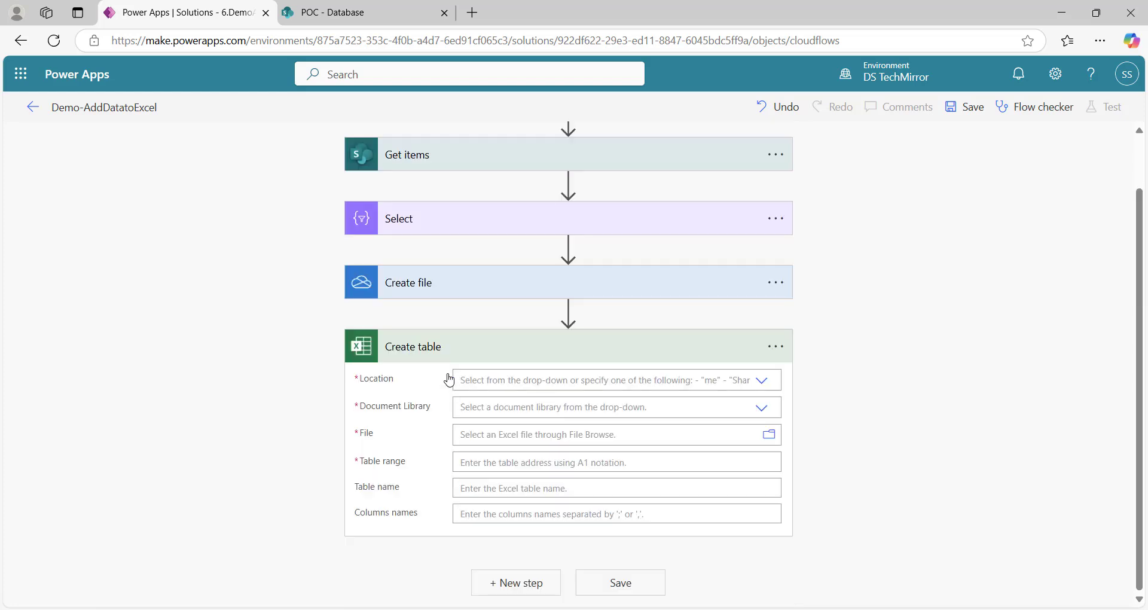
Set Create table to OneDrive for Business, the OneDrive library, and the Create file Id
click(761, 380)
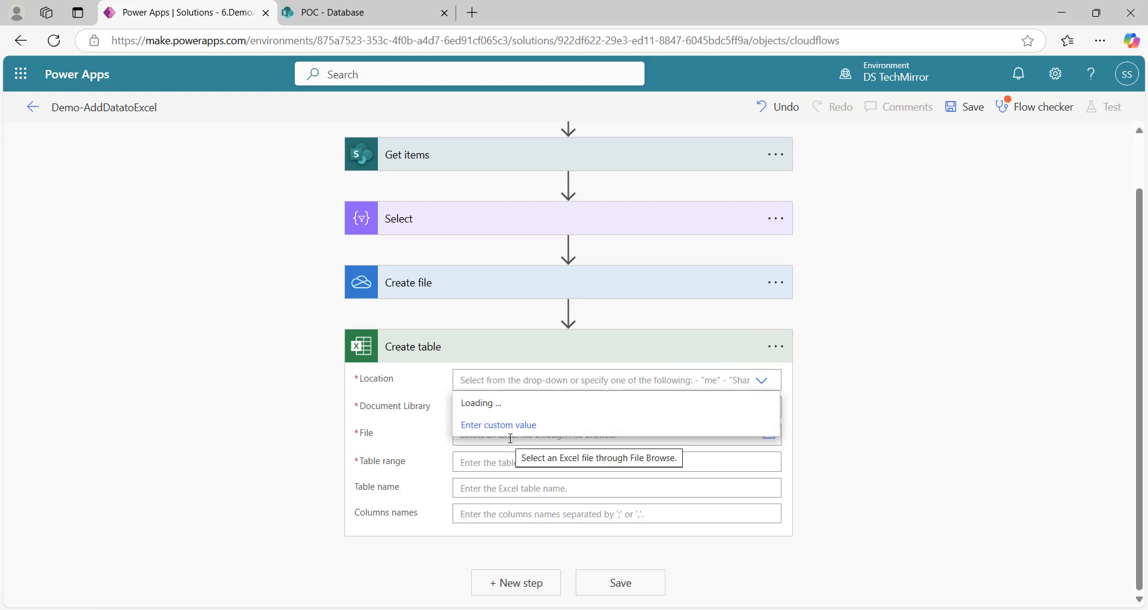
click(529, 404)
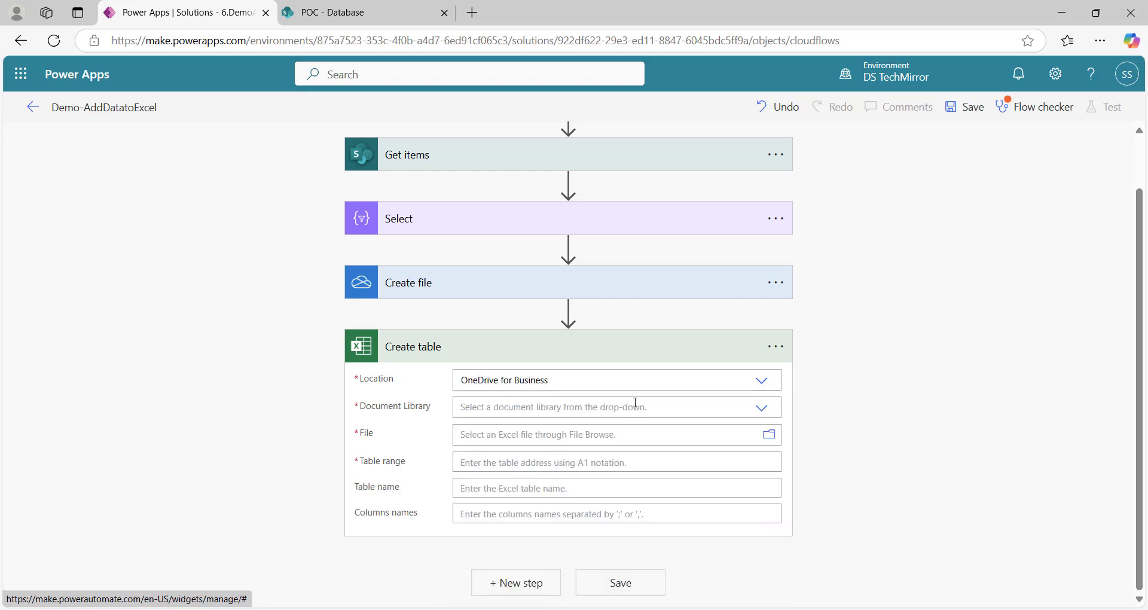
click(760, 408)
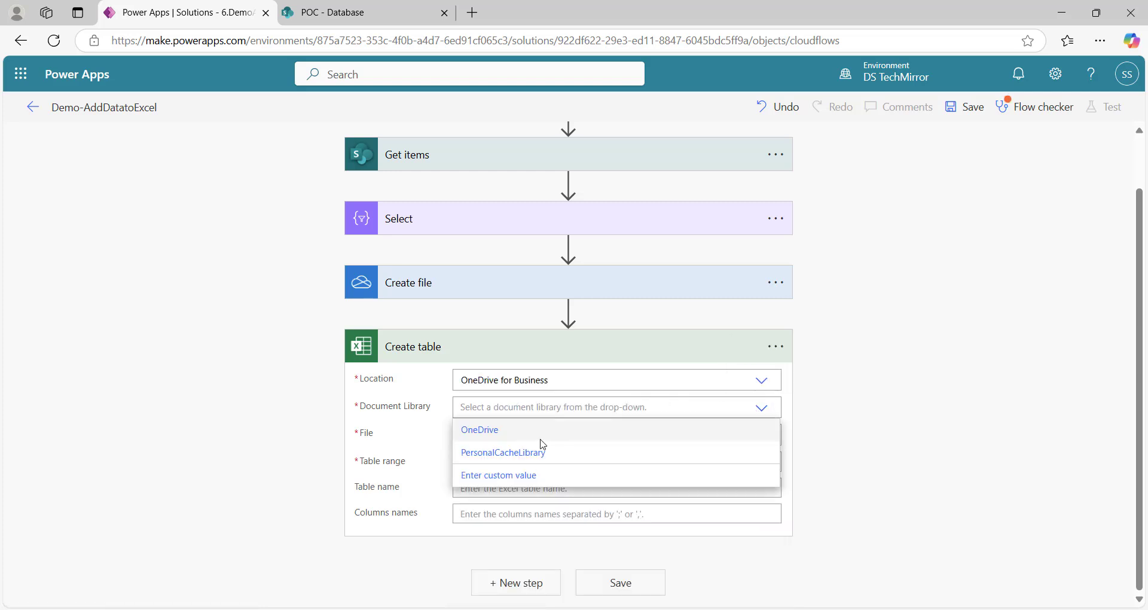
click(519, 438)
click(567, 438)
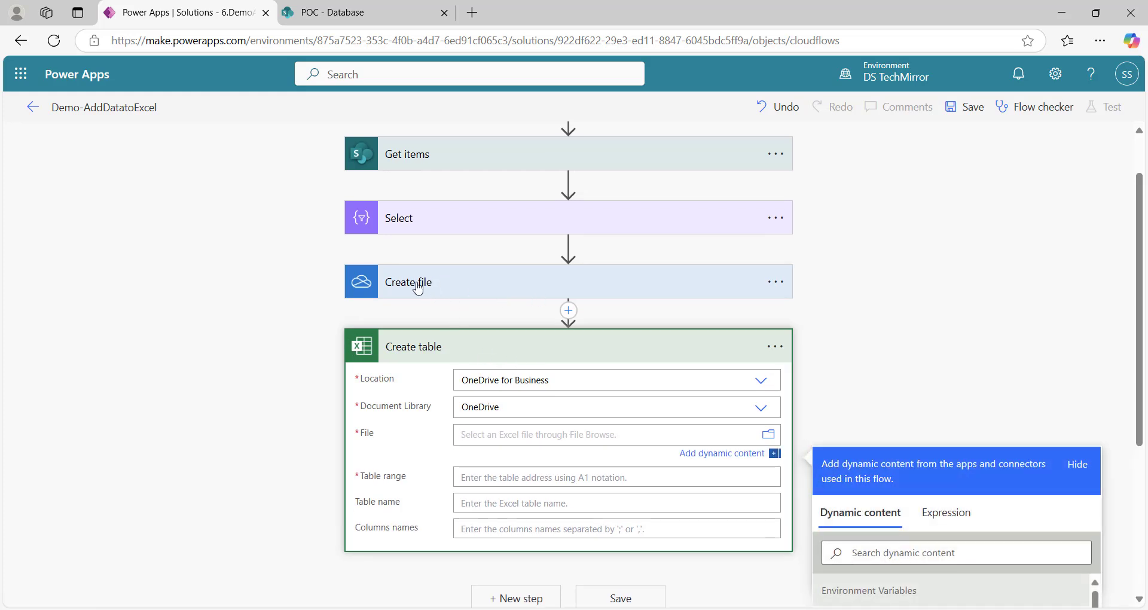
scroll(892, 403, down, 3)
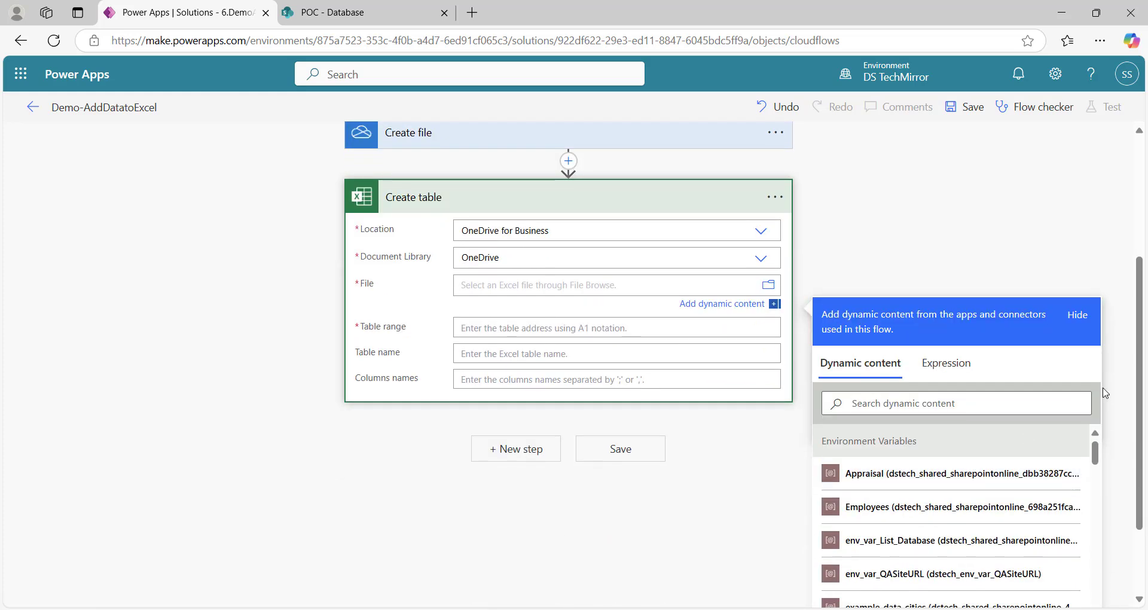
scroll(1105, 393, down, 2)
drag(1095, 350, 1088, 385)
click(918, 397)
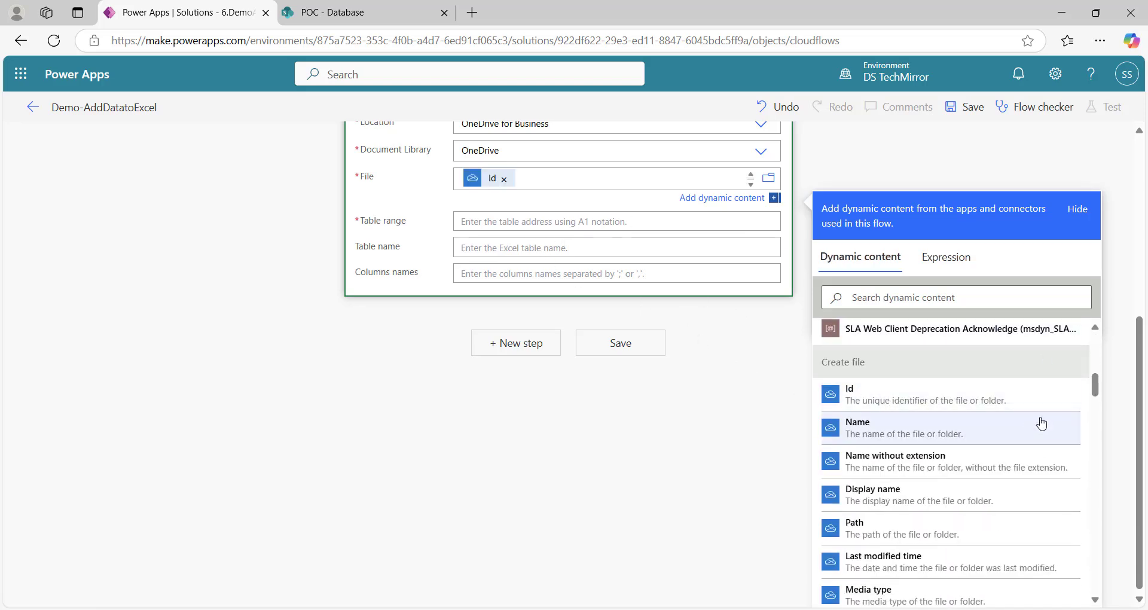
Enter table range $A1 and column name PolicyID, then collapse Create table
click(579, 222)
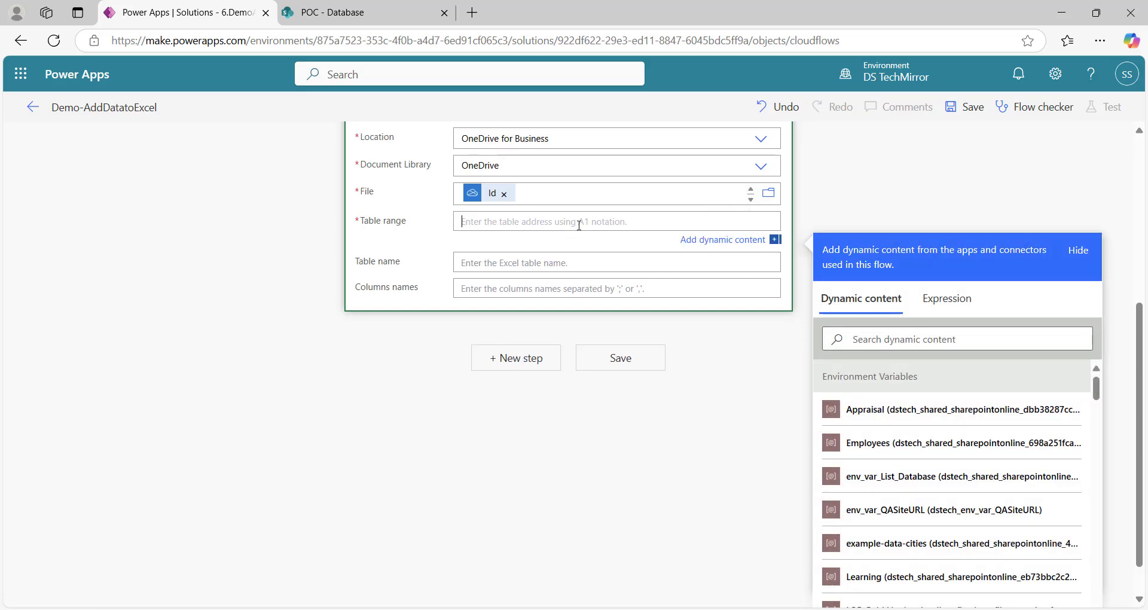
text($A1)
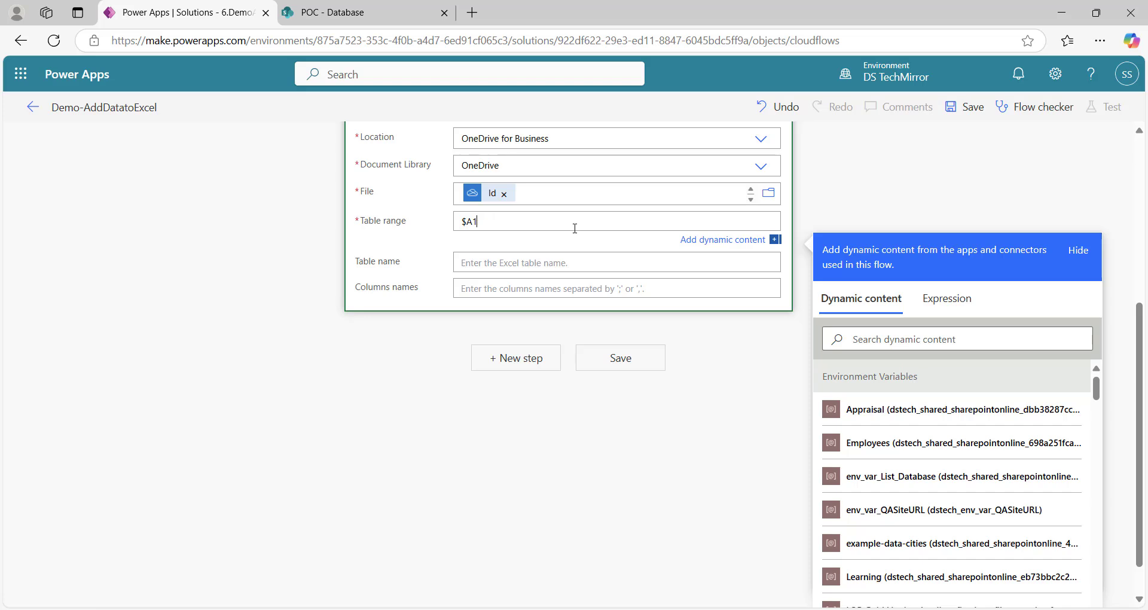
click(493, 293)
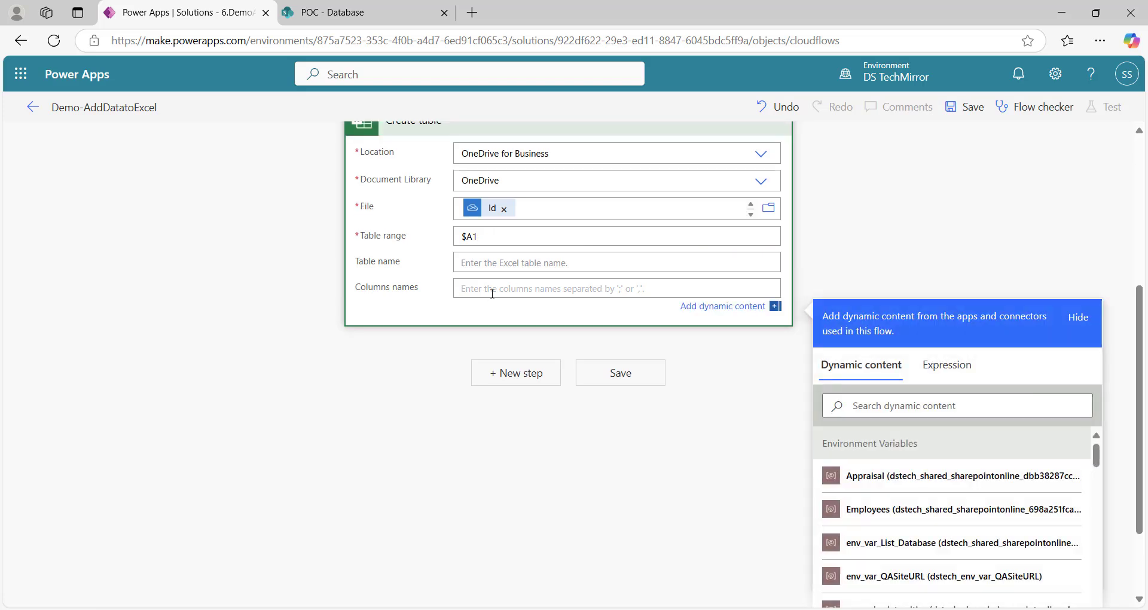
key(Num_Lock)
text(PolicyID)
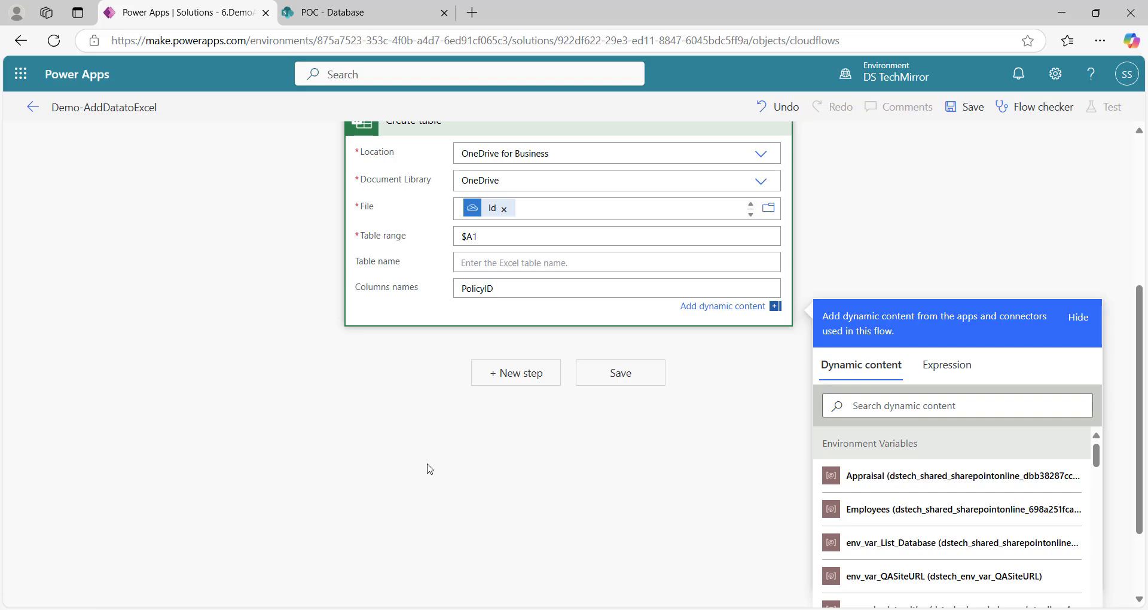
scroll(481, 331, up, 1)
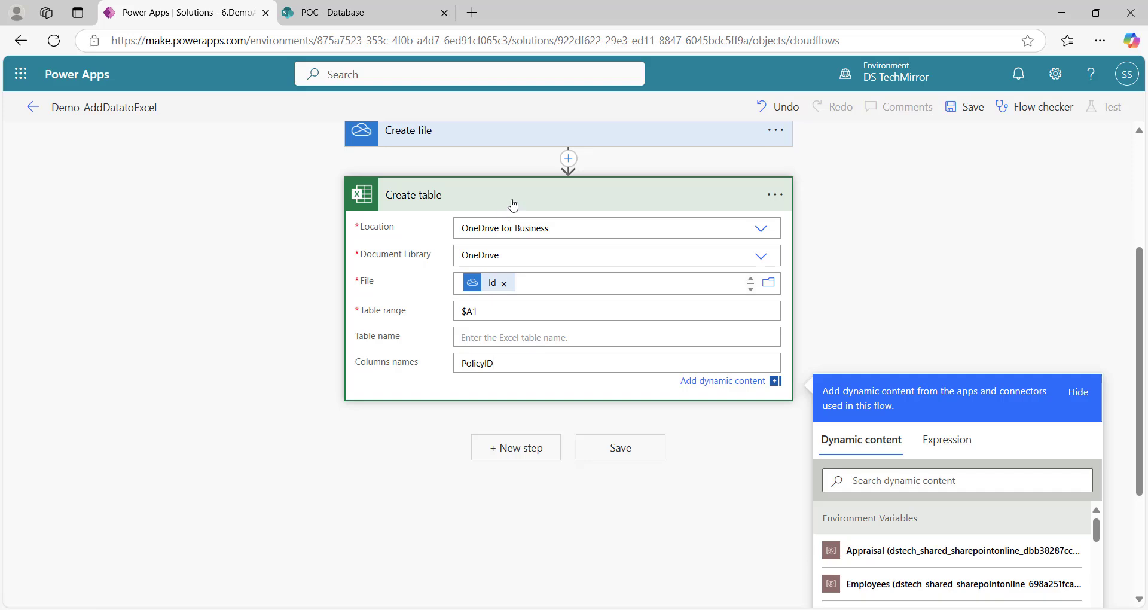
click(513, 205)
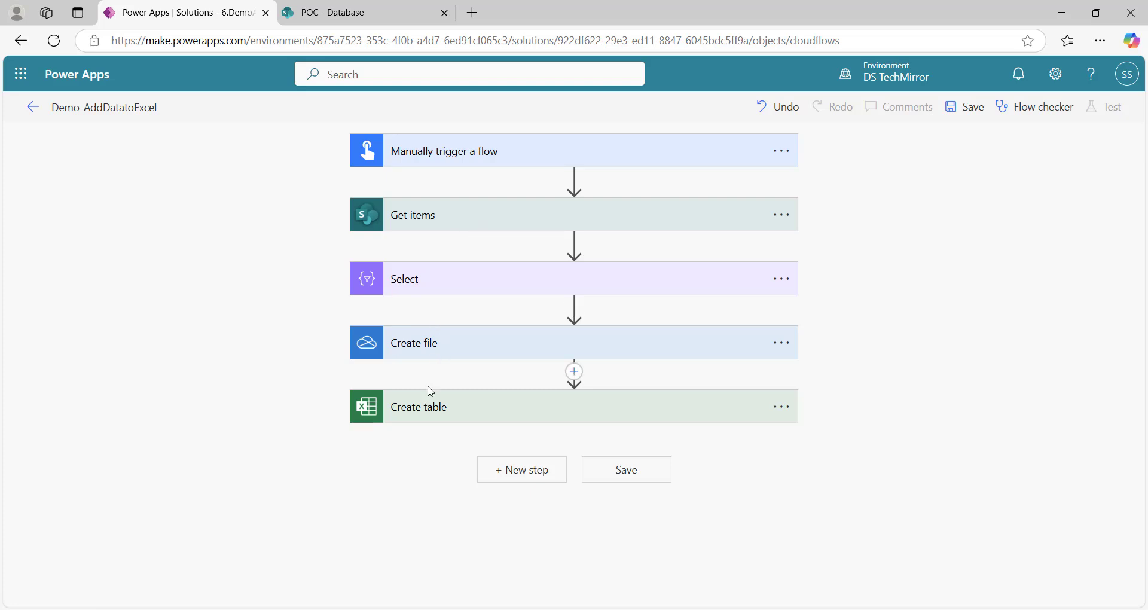
Add an Excel Add a row into a table action after Create table
click(515, 473)
text(s)
key(BackSpace)
text(add row)
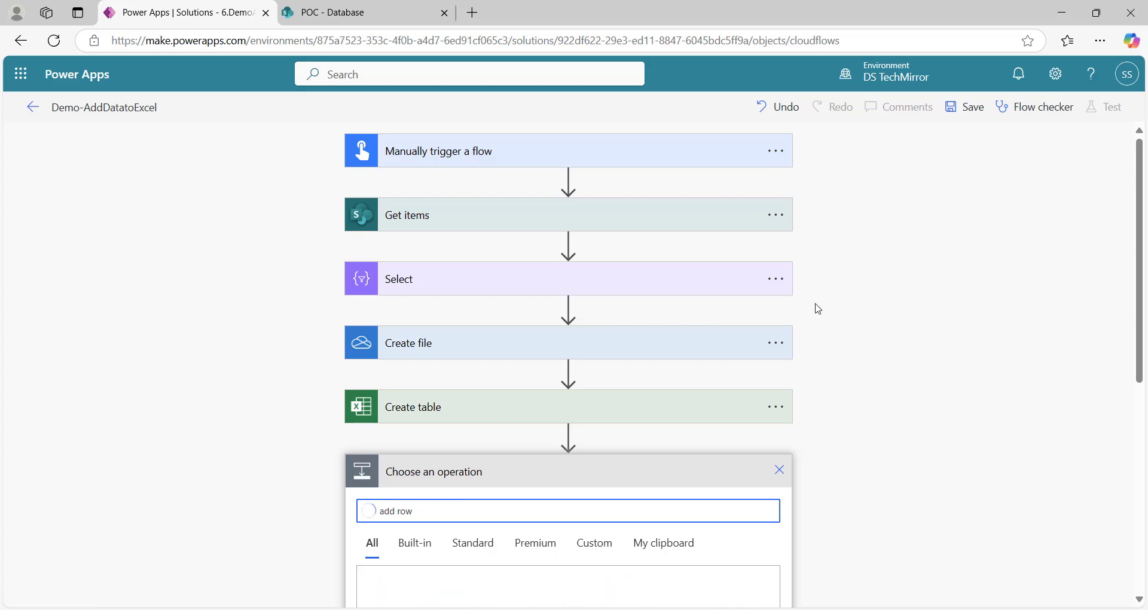
scroll(815, 306, down, 5)
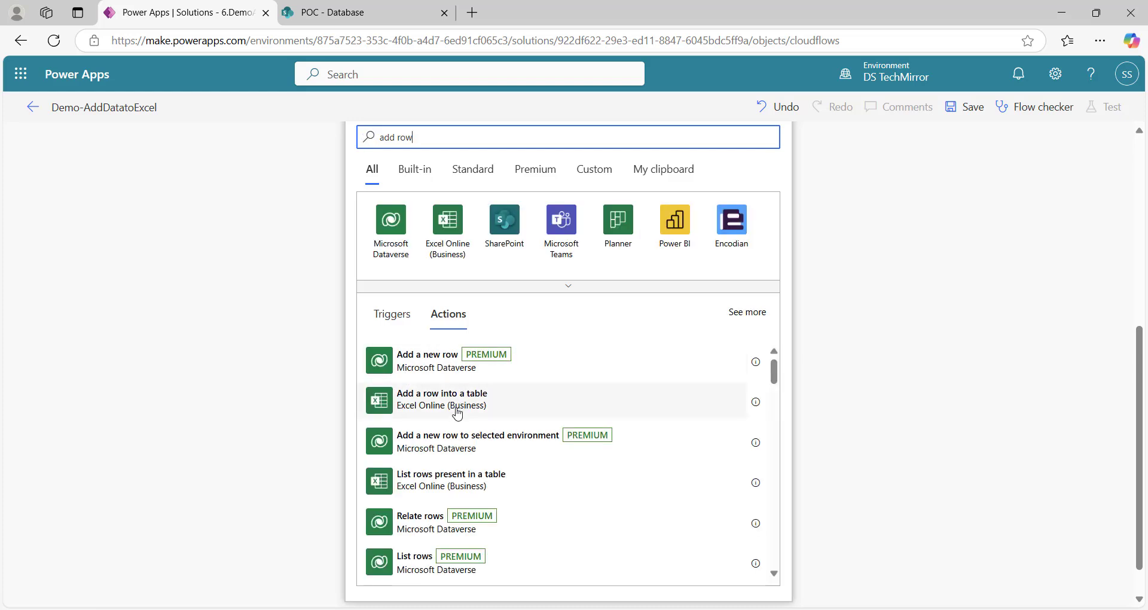
click(477, 402)
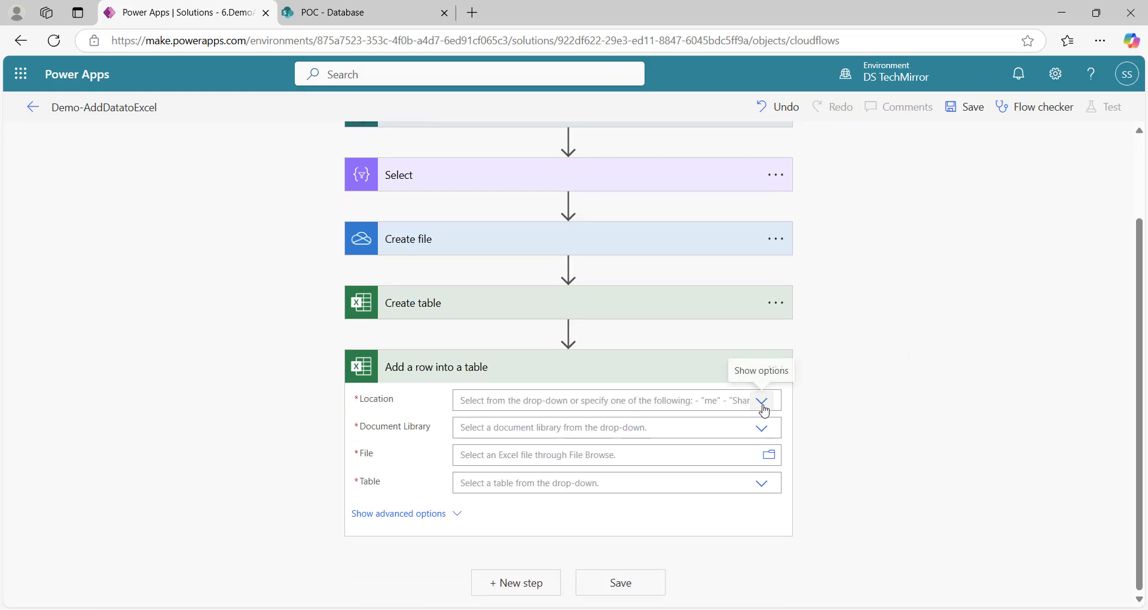
Set its location to OneDrive for Business, library OneDrive, and file to Create file Id
click(760, 408)
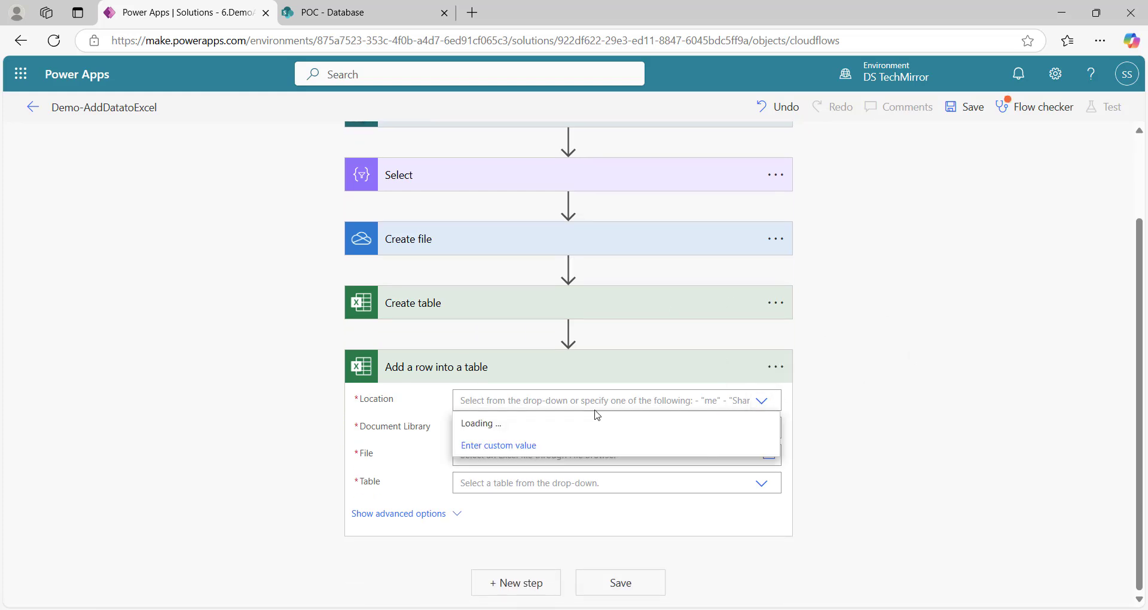
click(613, 423)
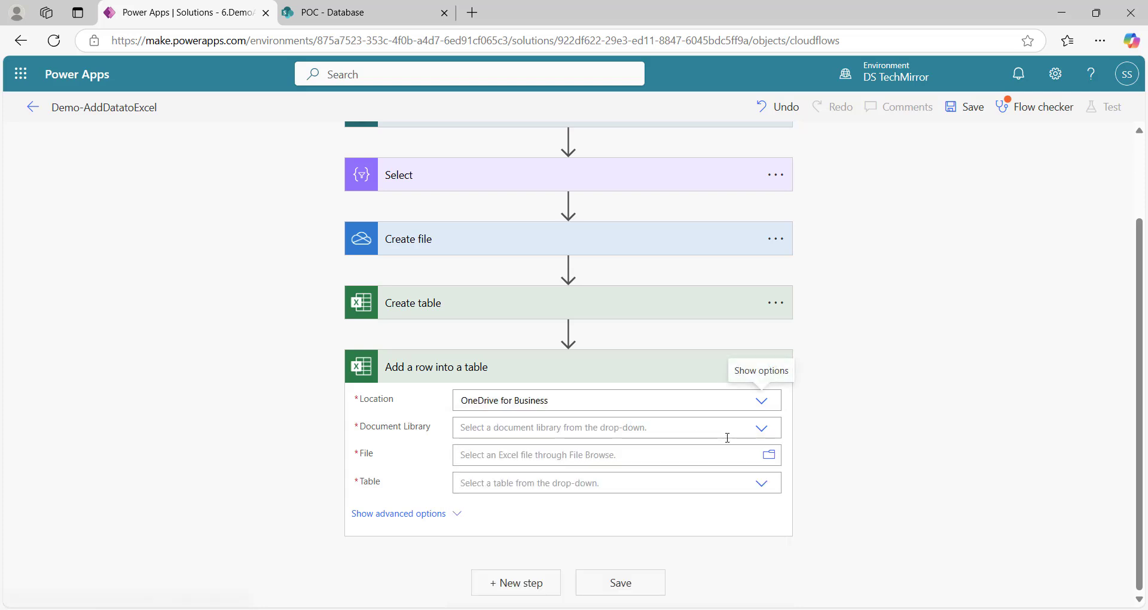
click(761, 429)
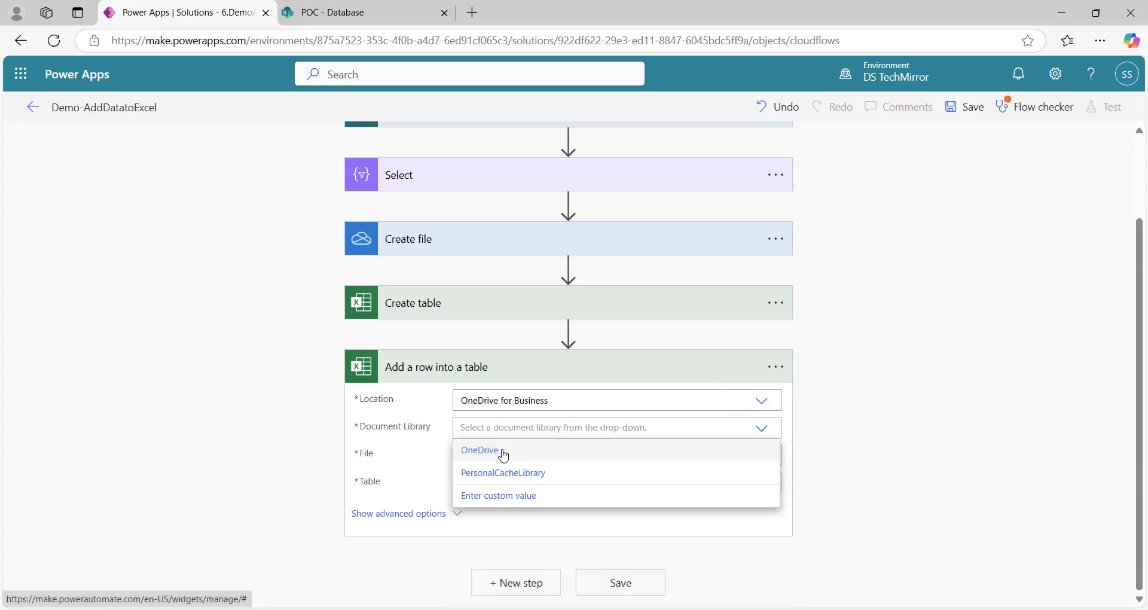
click(578, 449)
click(682, 452)
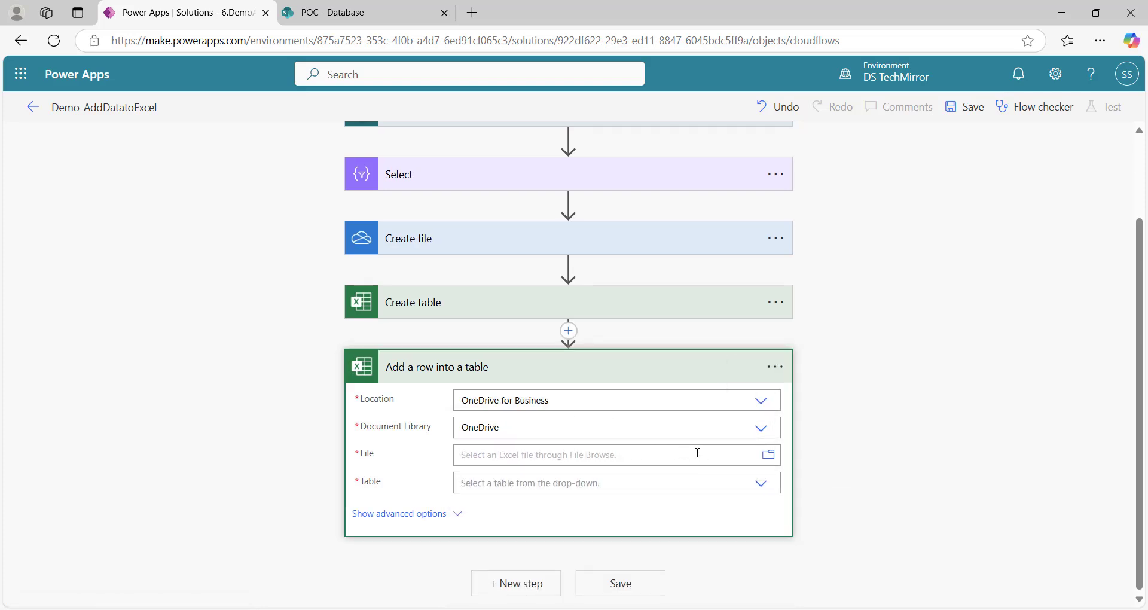
scroll(948, 411, down, 10)
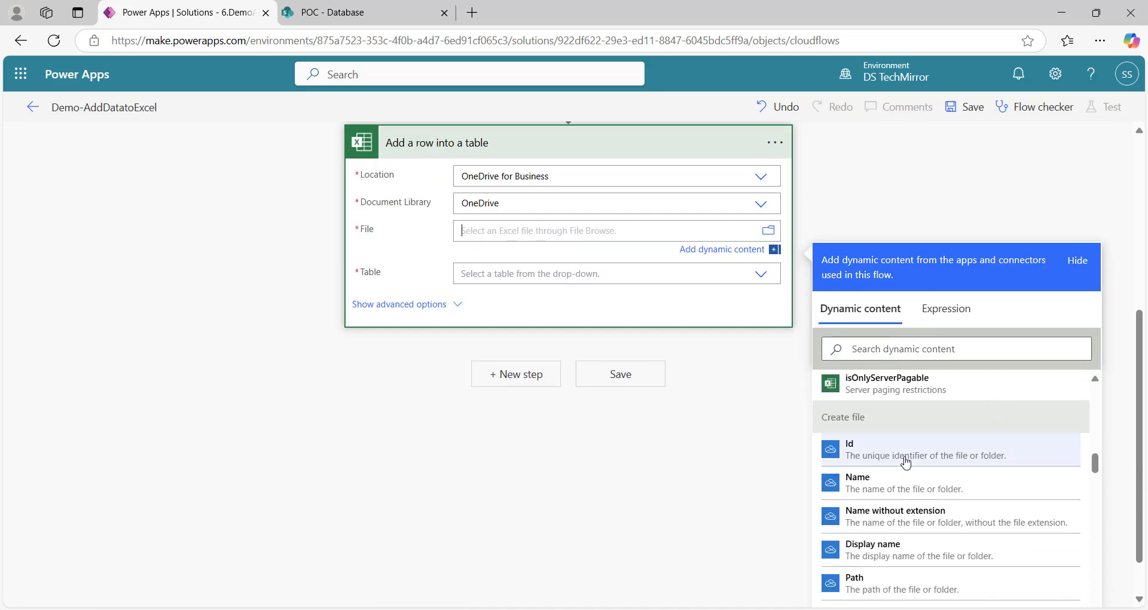
click(928, 455)
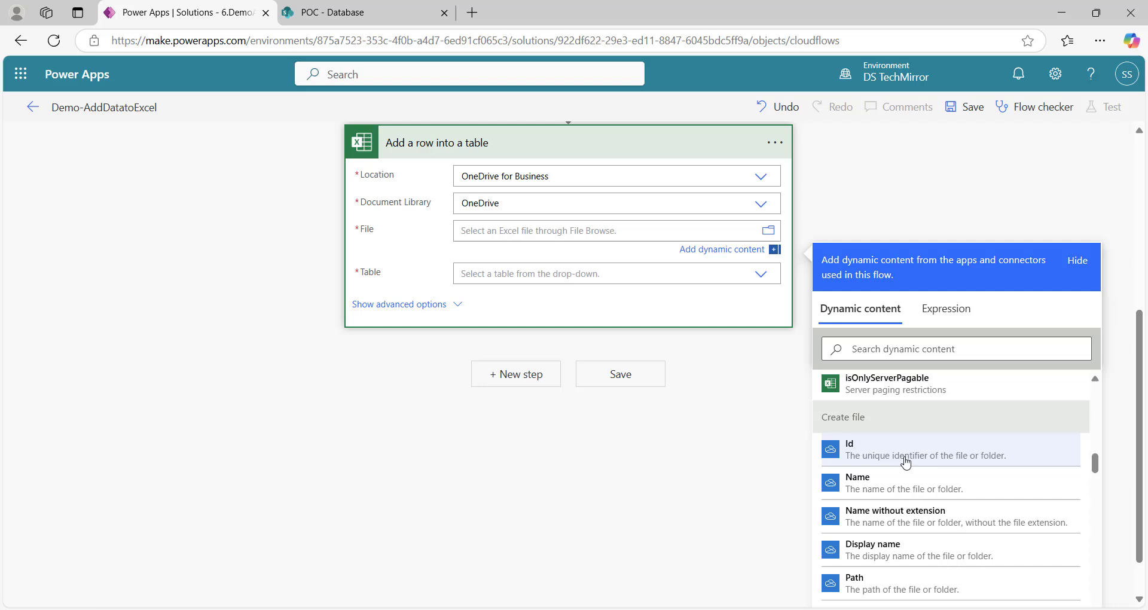
Set the table to a custom value: the Create table step's table name
click(565, 274)
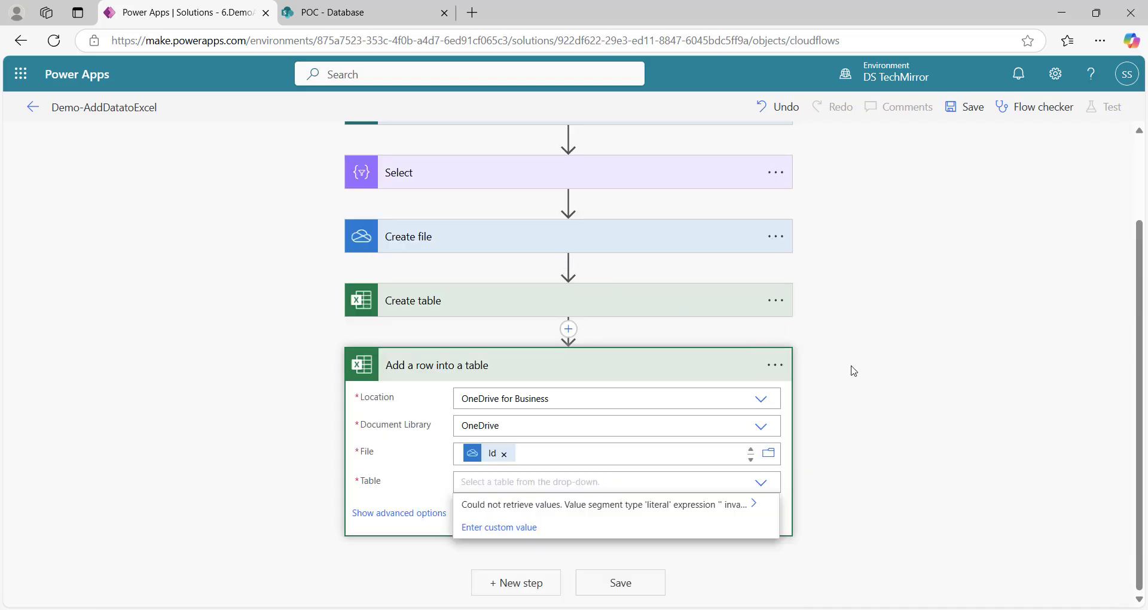
text(/)
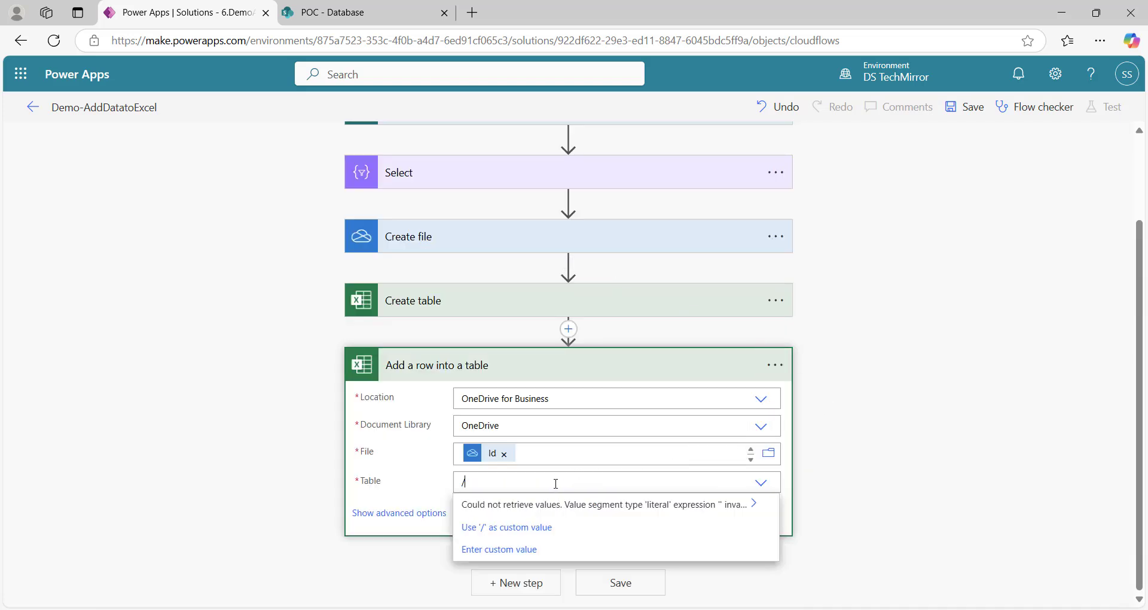
click(504, 525)
scroll(903, 407, down, 5)
scroll(924, 368, down, 10)
scroll(924, 368, up, 5)
click(897, 419)
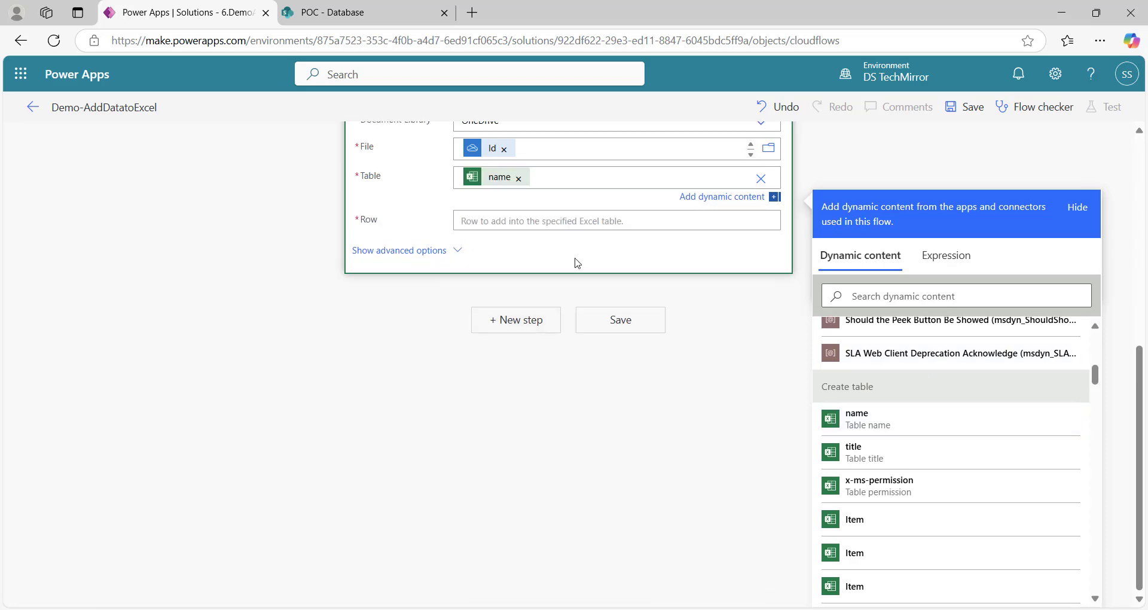
scroll(621, 325, up, 5)
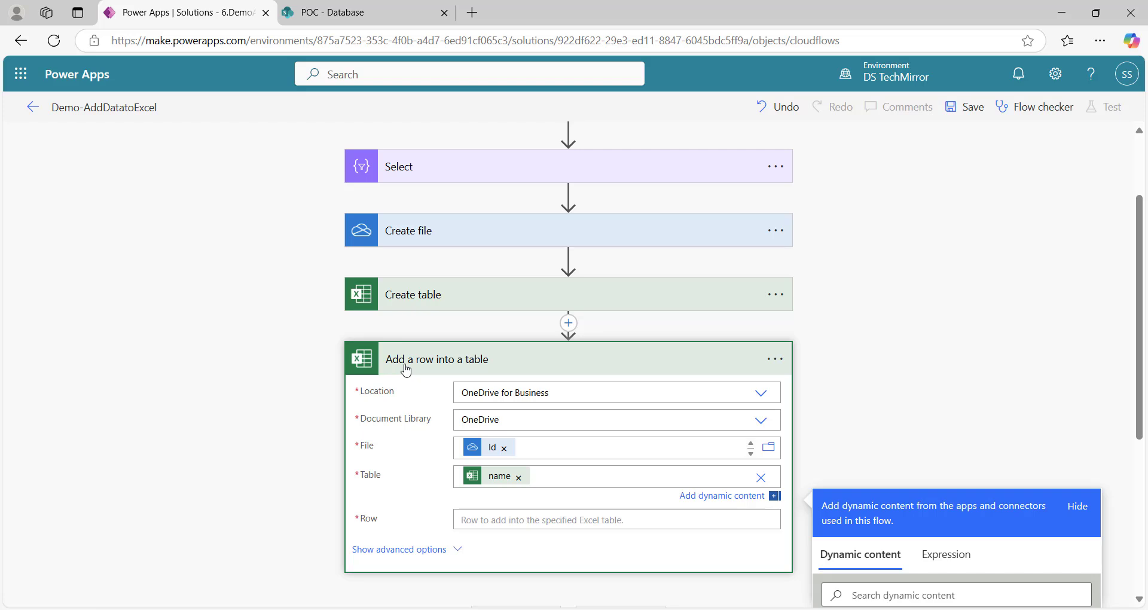
Insert an Apply to each loop after Create table and drag Add a row inside it
click(496, 361)
click(574, 434)
click(596, 459)
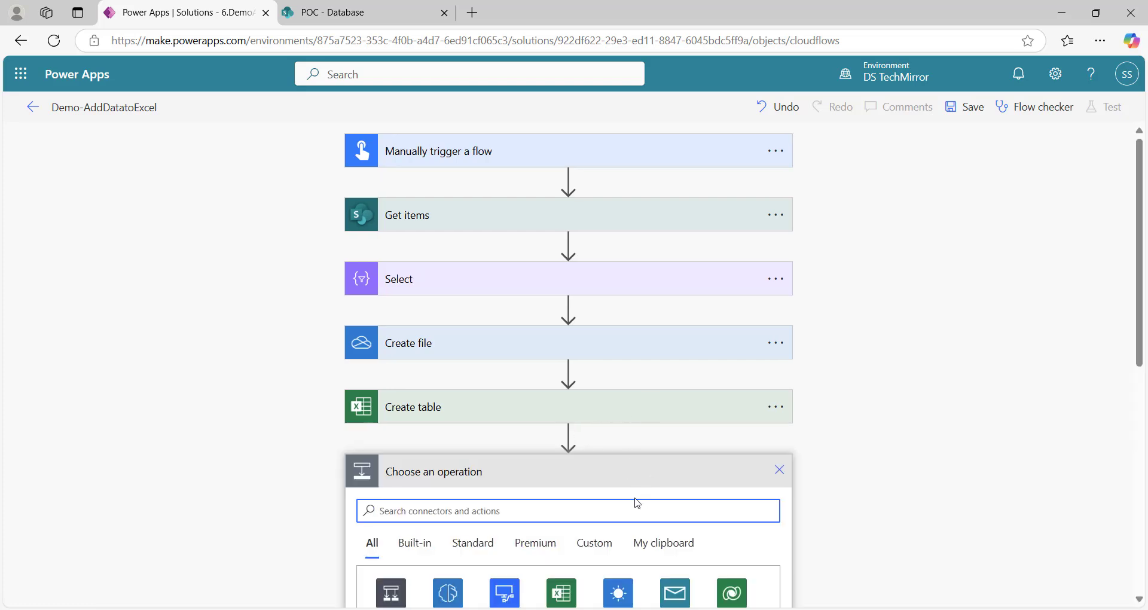
text(apl)
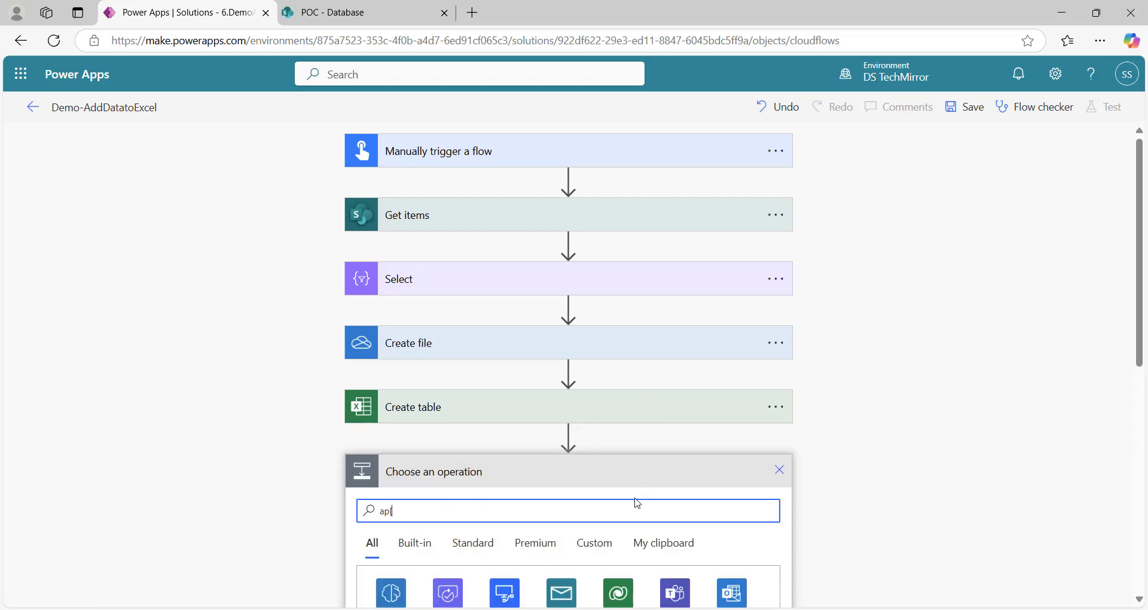
key(BackSpace)
text(ply to each)
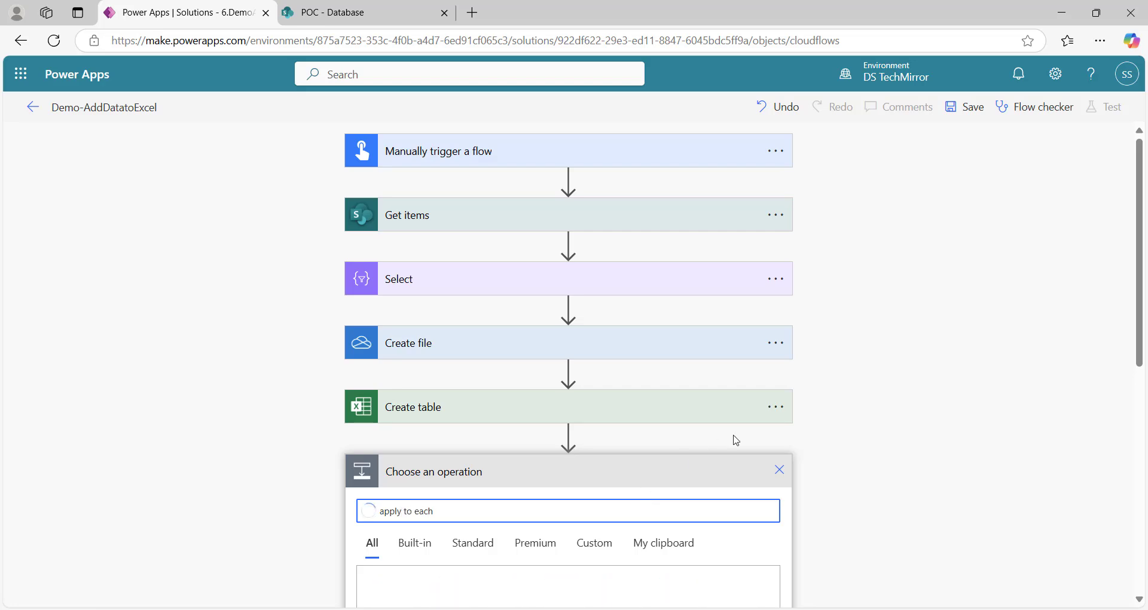
scroll(752, 426, down, 6)
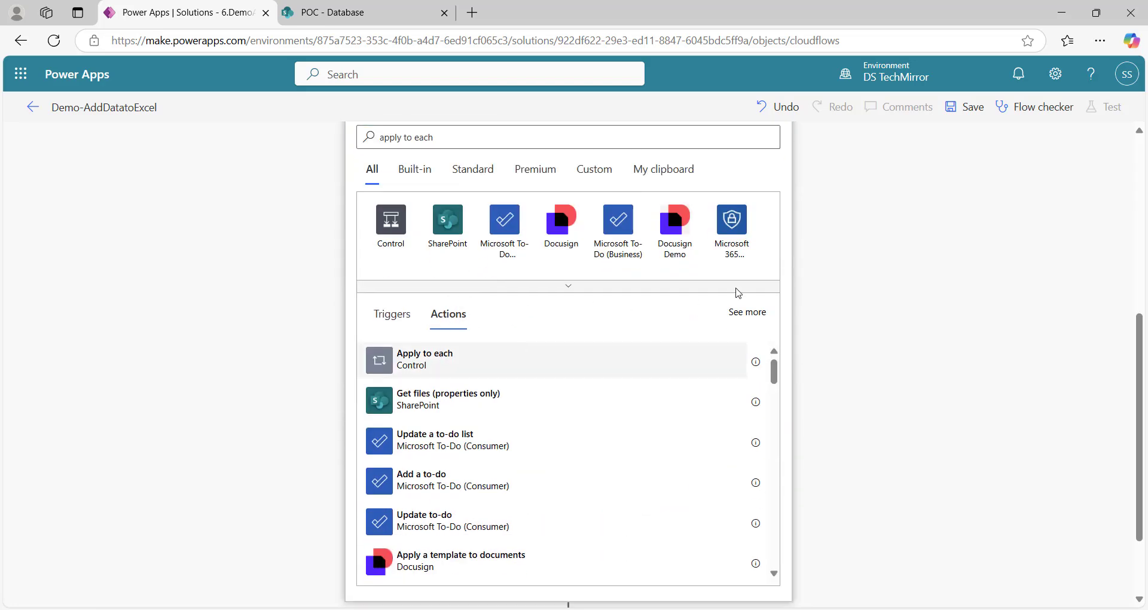
click(437, 359)
drag(554, 520, 573, 415)
click(574, 387)
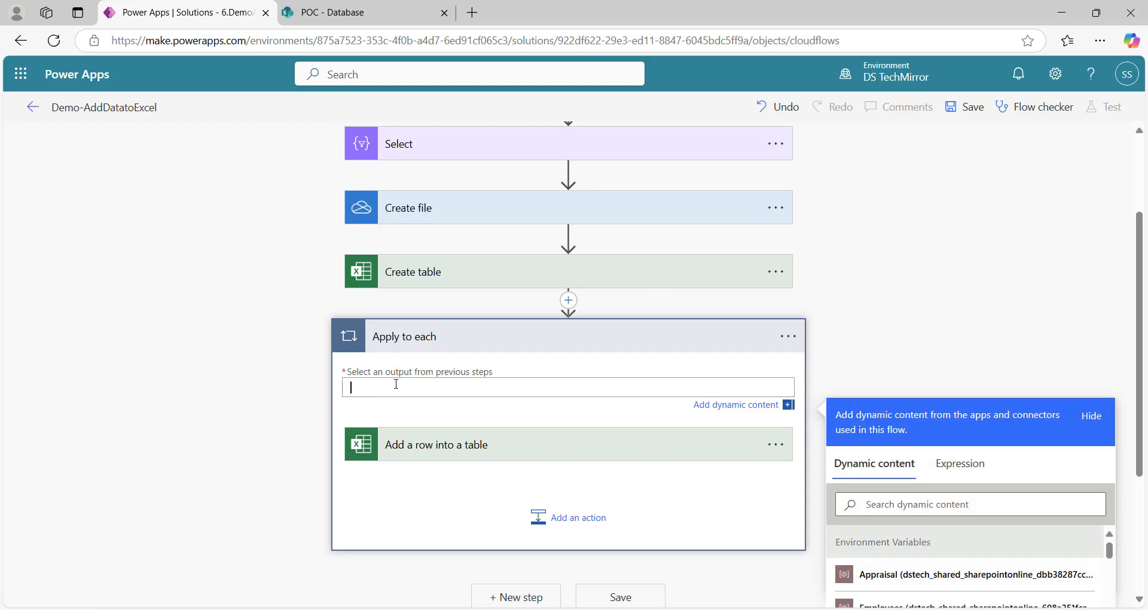
Set the Apply to each loop to iterate over the Select step's Output
scroll(853, 337, down, 3)
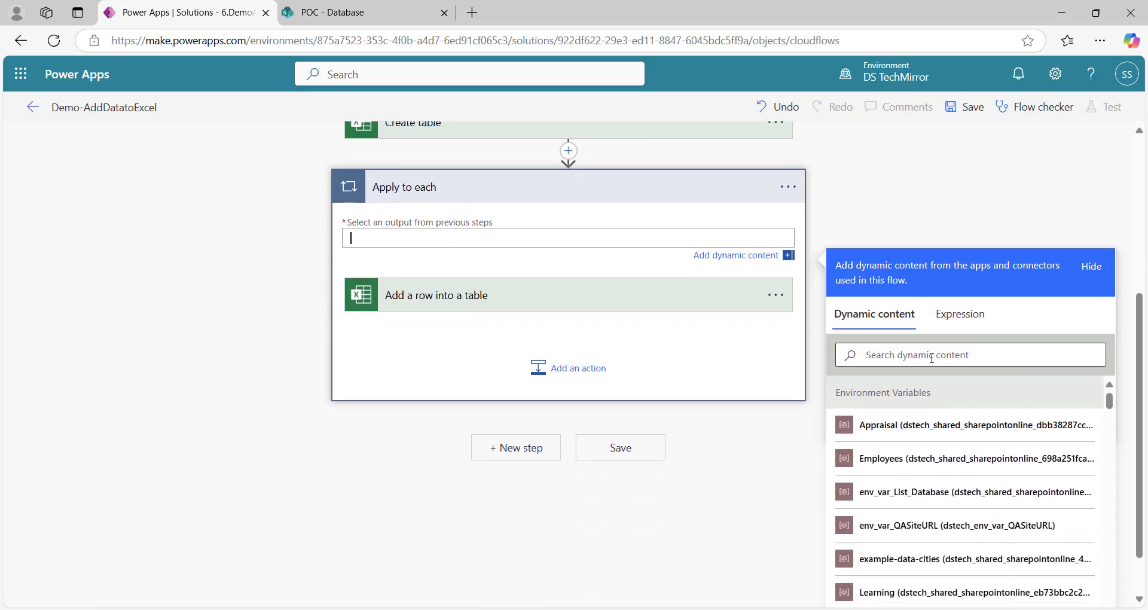
drag(1110, 419, 1109, 526)
click(914, 460)
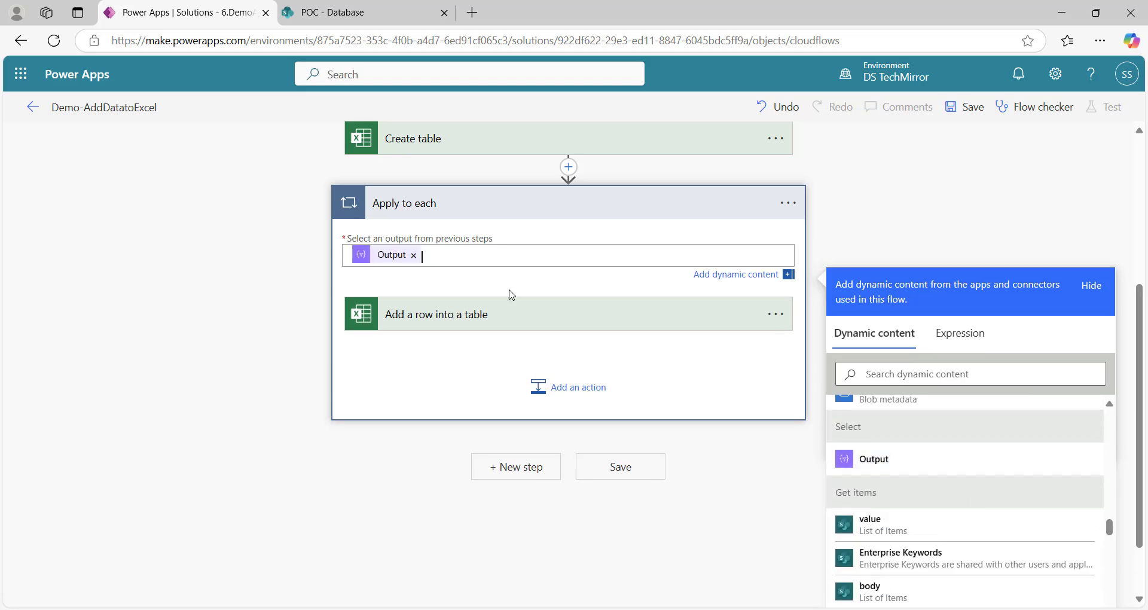
Set Add a row's Row value to the loop's Current item, then collapse the loop
click(480, 323)
click(483, 450)
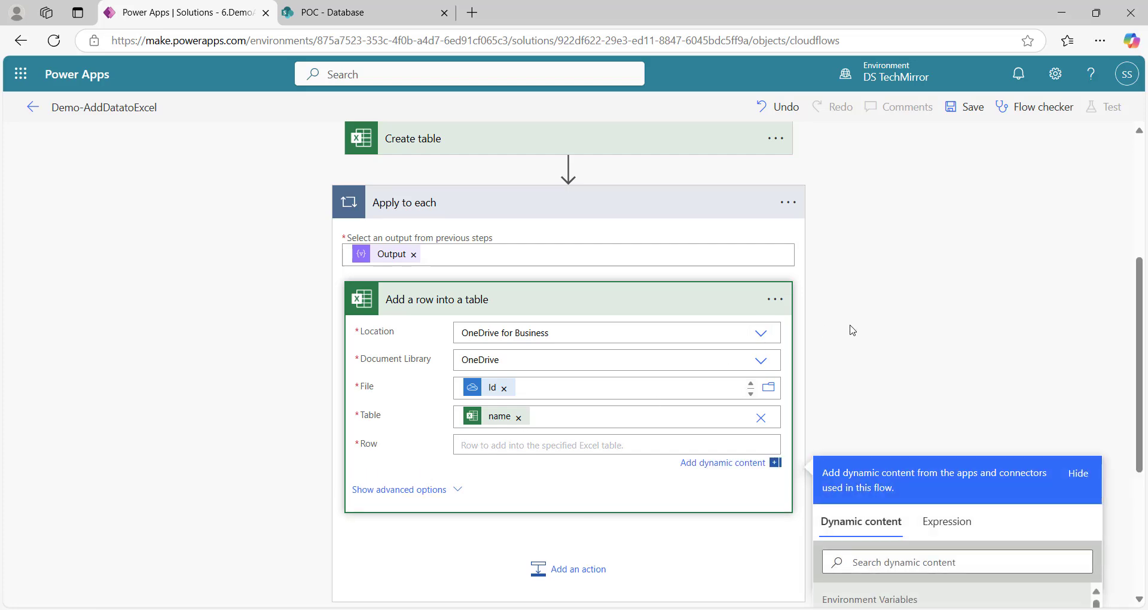
drag(1098, 341, 1108, 490)
click(904, 297)
text(cur)
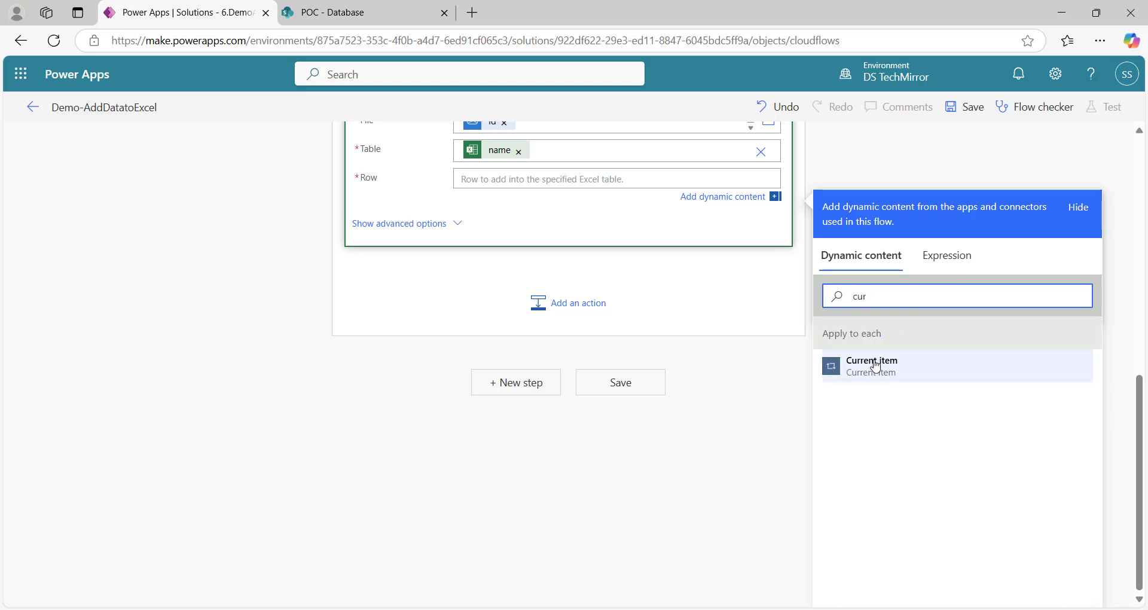
click(875, 366)
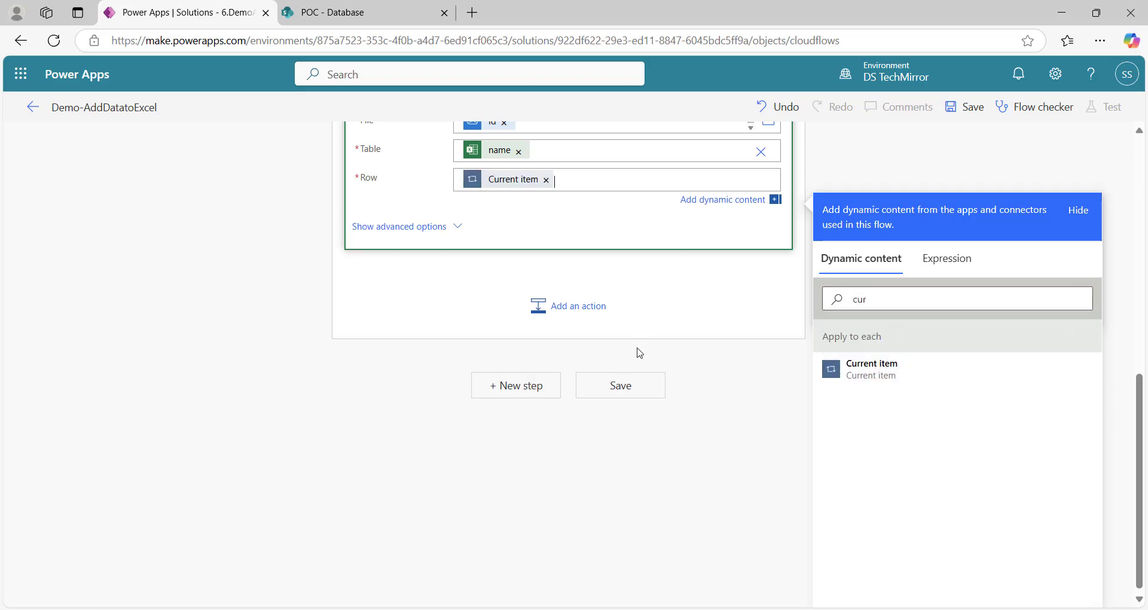
scroll(688, 396, up, 6)
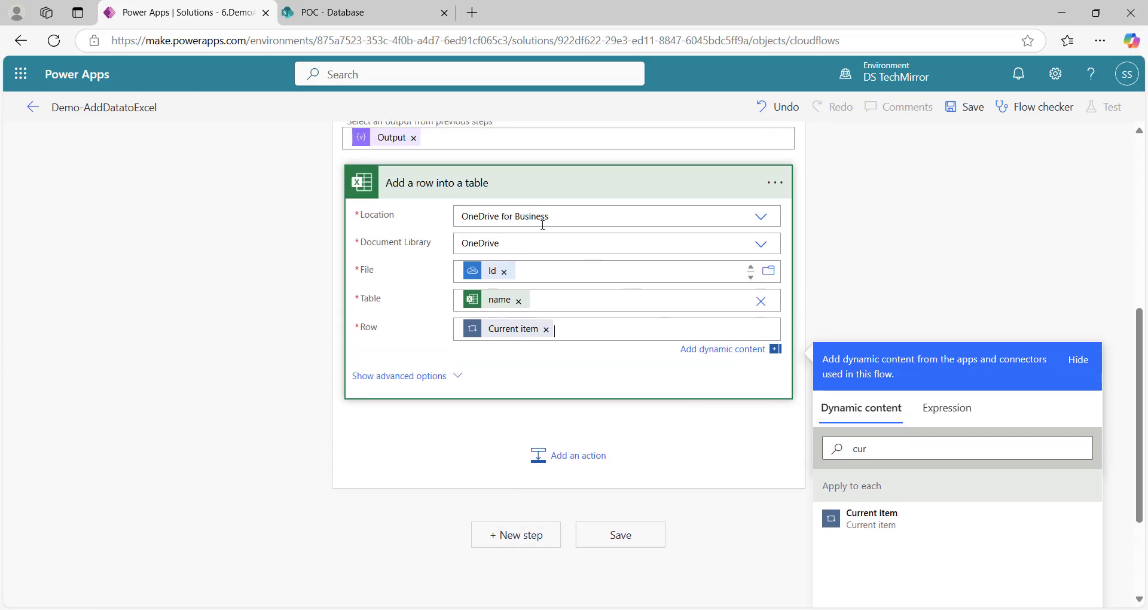
click(539, 317)
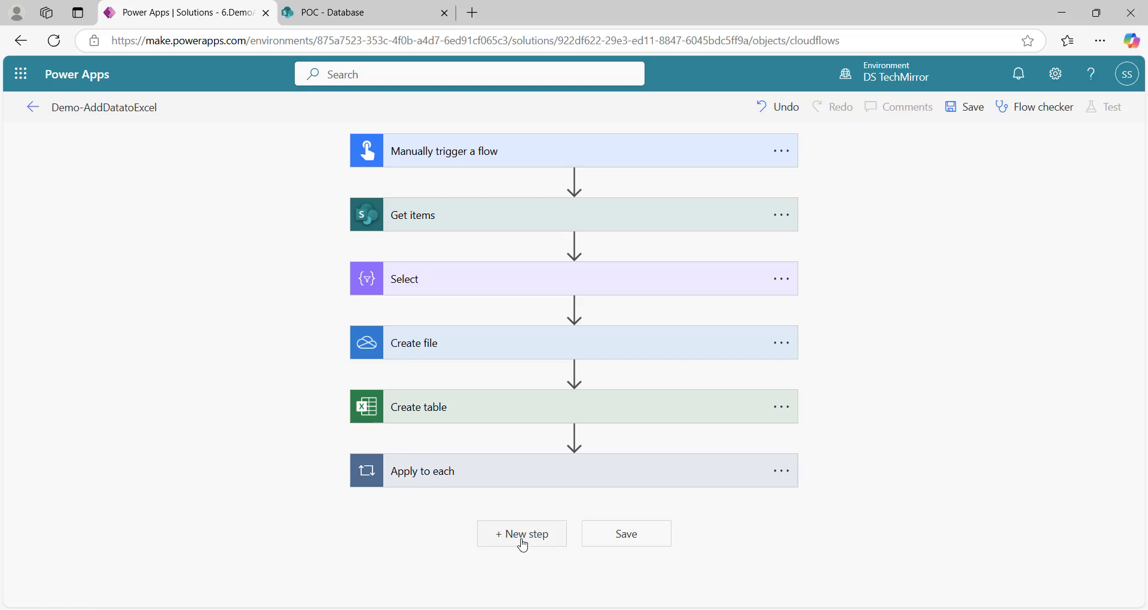
Add a OneDrive Create share link step after the Apply to each loop
click(526, 535)
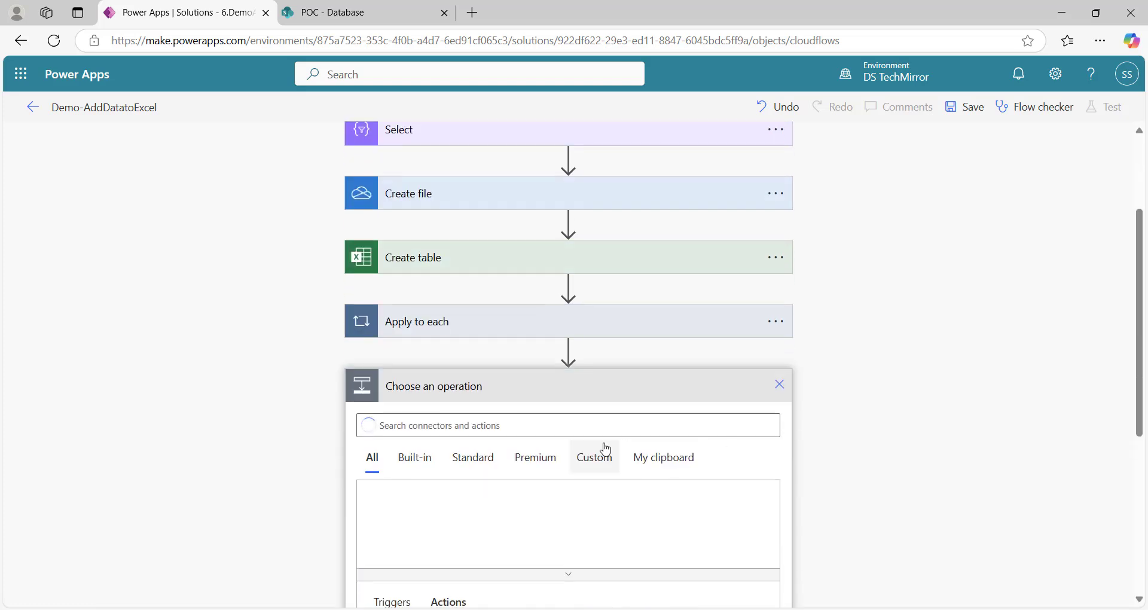
click(598, 428)
text(sharepo)
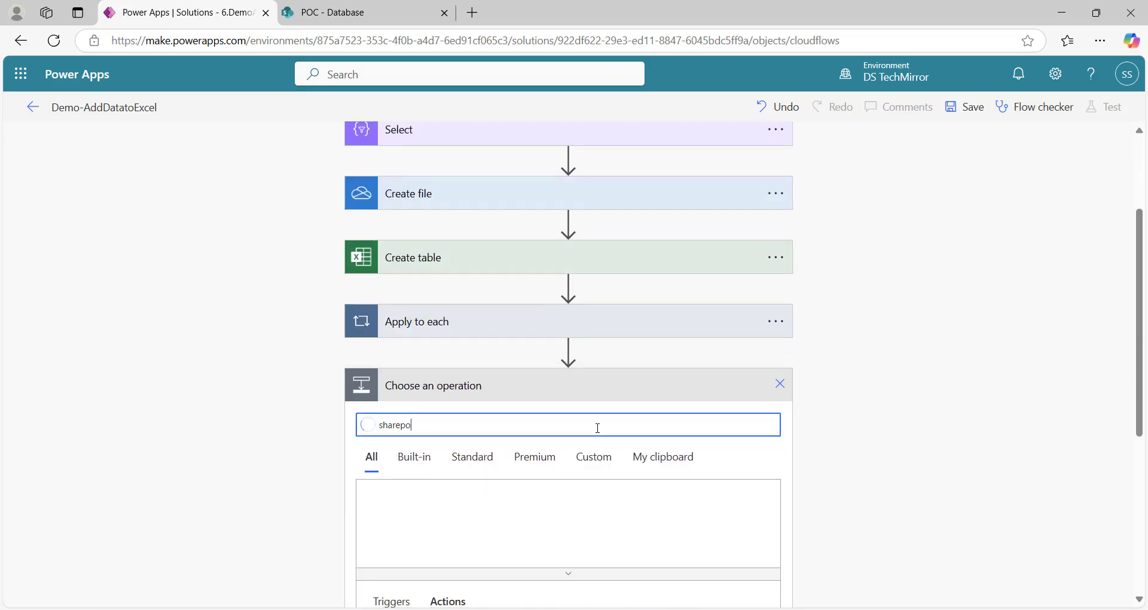
text(nk)
scroll(746, 339, down, 5)
scroll(518, 231, up, 1)
key(BackSpace)
key(BackSpace)
key(BackSpace)
key(BackSpace)
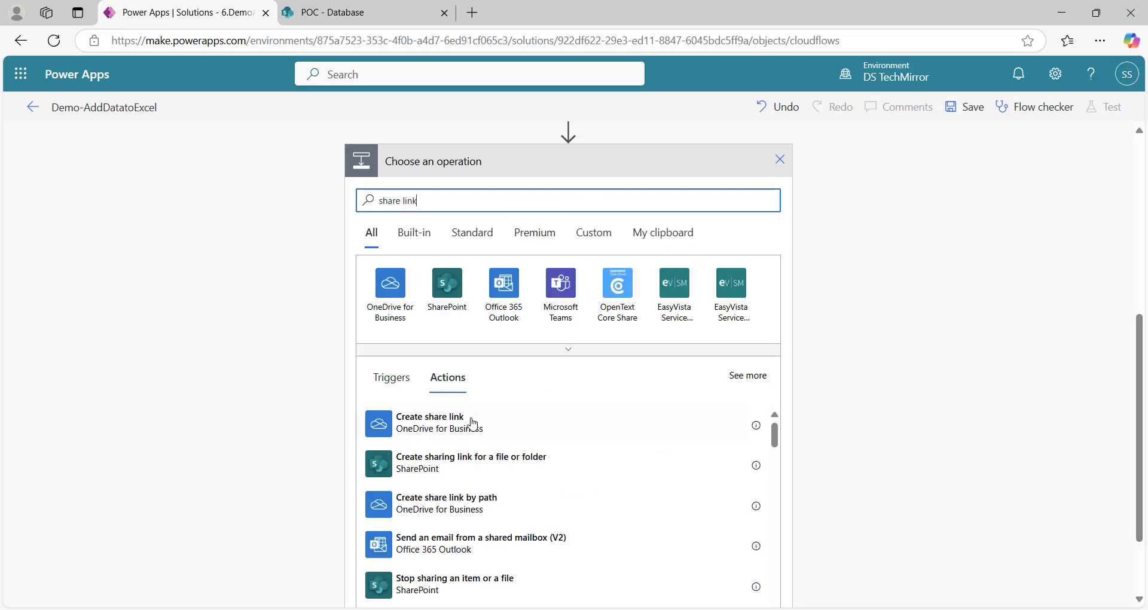
click(465, 423)
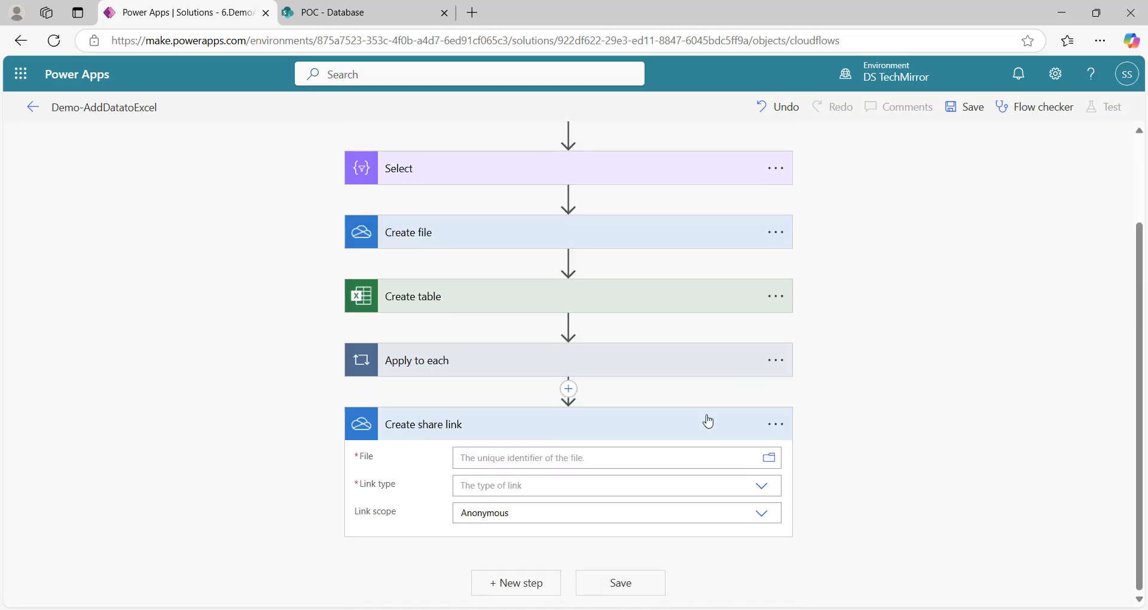
Share the created file's Id as a View link with Organization scope
click(583, 458)
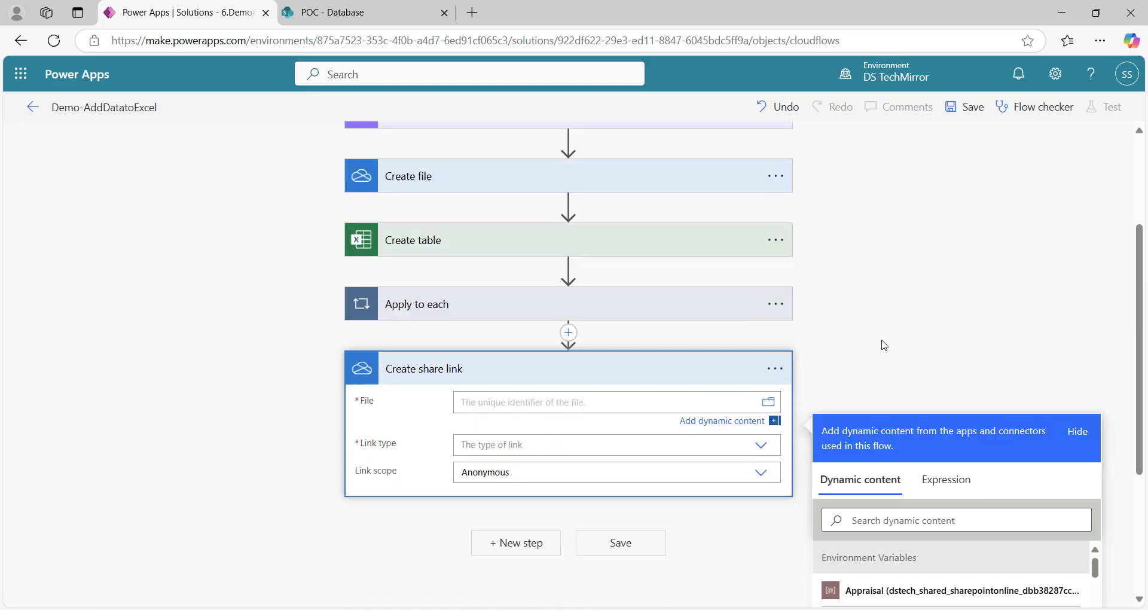
click(952, 297)
text(id)
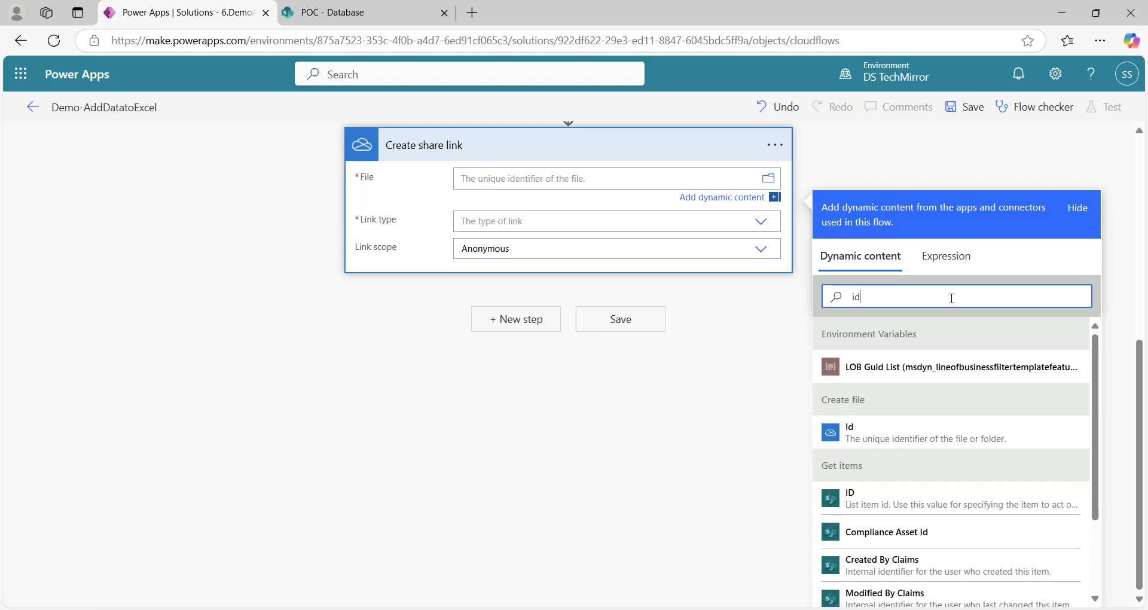
click(923, 439)
click(762, 221)
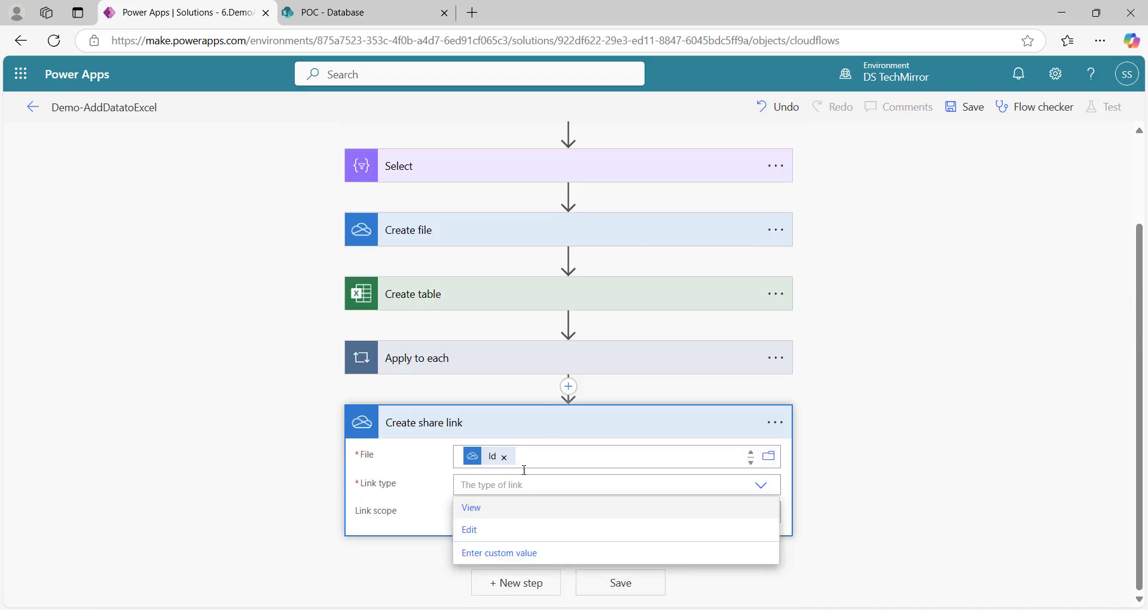
click(479, 514)
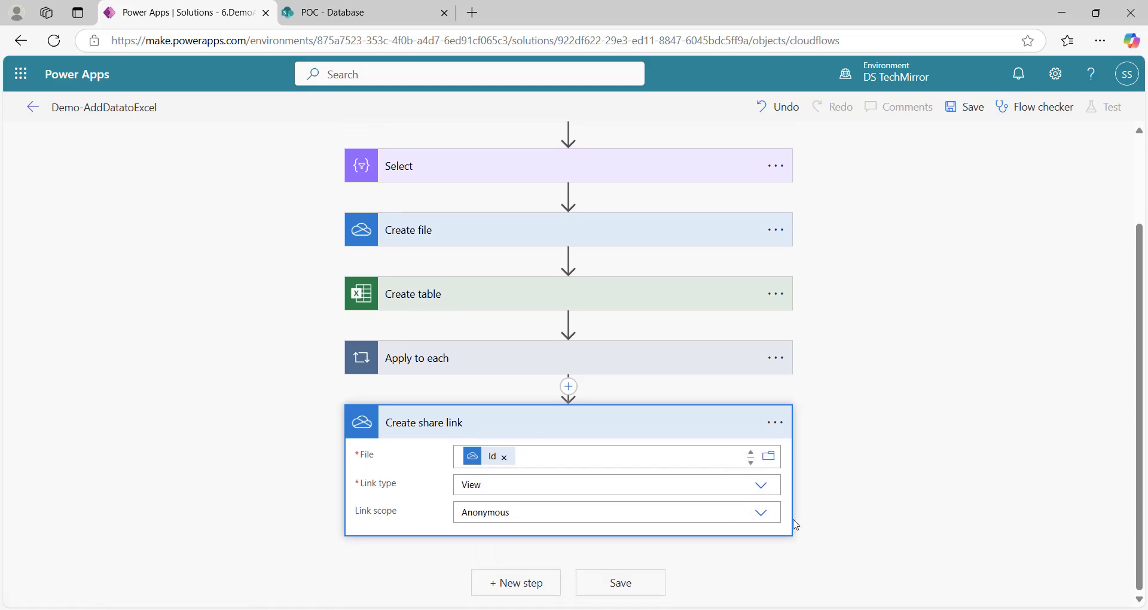
click(761, 512)
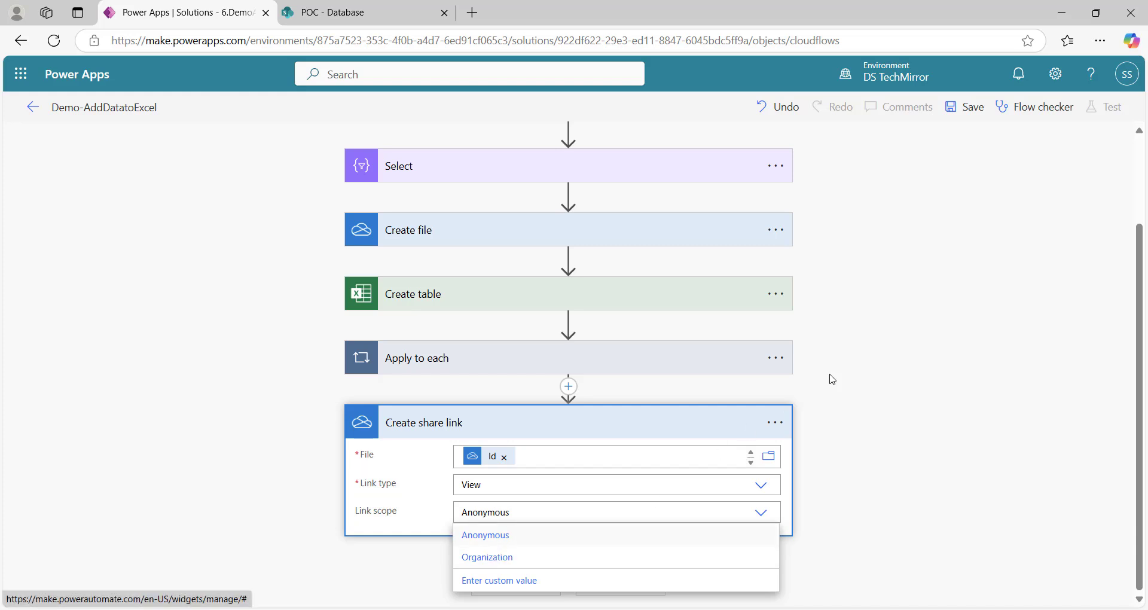
click(495, 557)
click(512, 589)
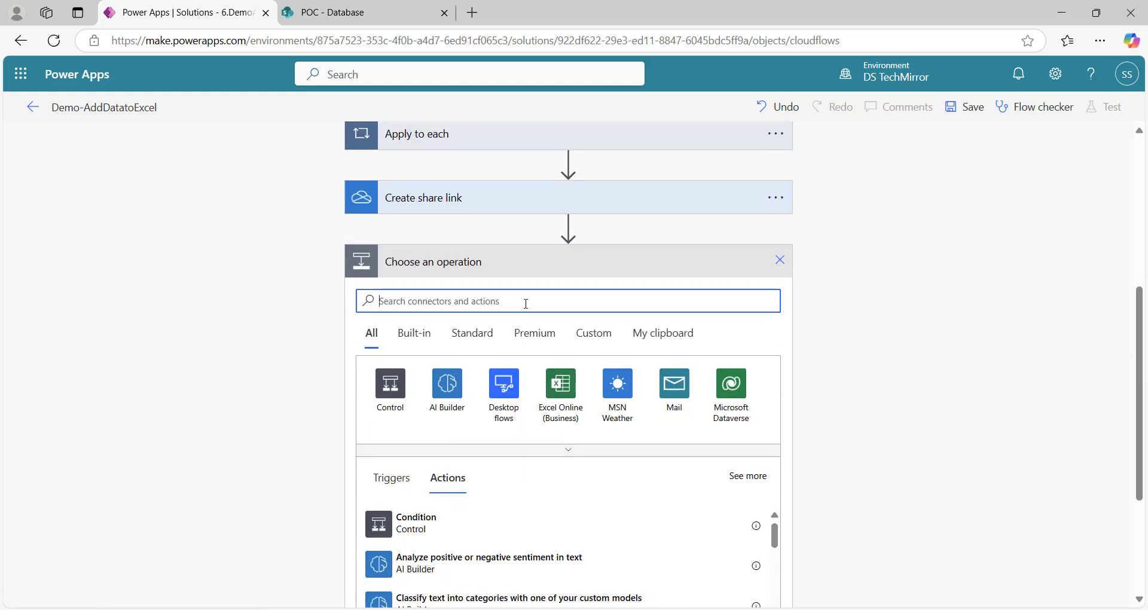
Add a Send an email (V2) step after the share link
text(send memail)
scroll(523, 375, down, 3)
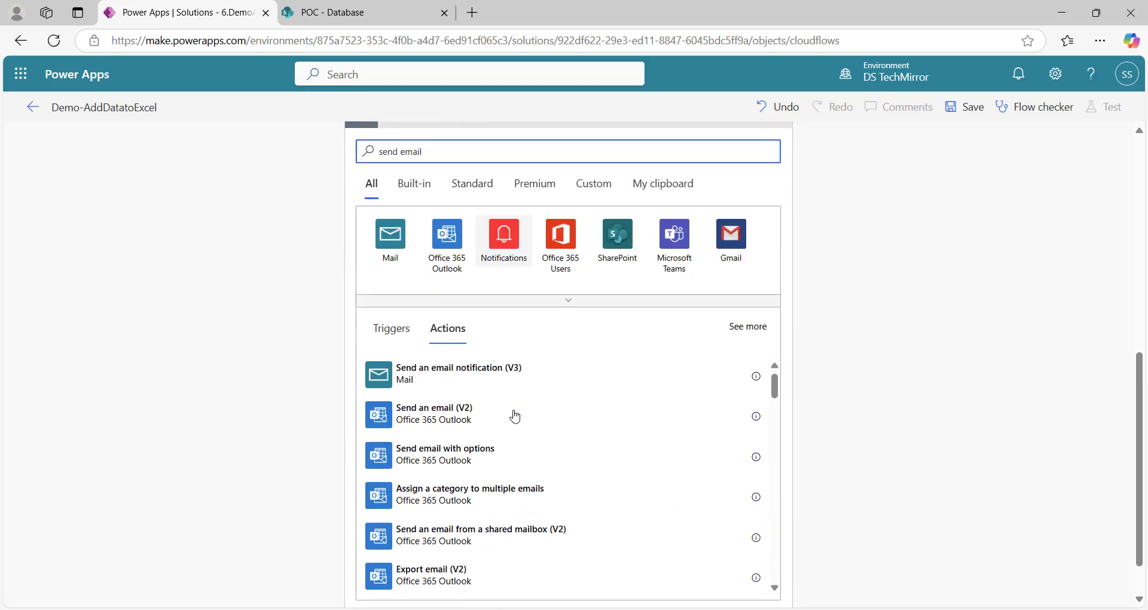
click(439, 424)
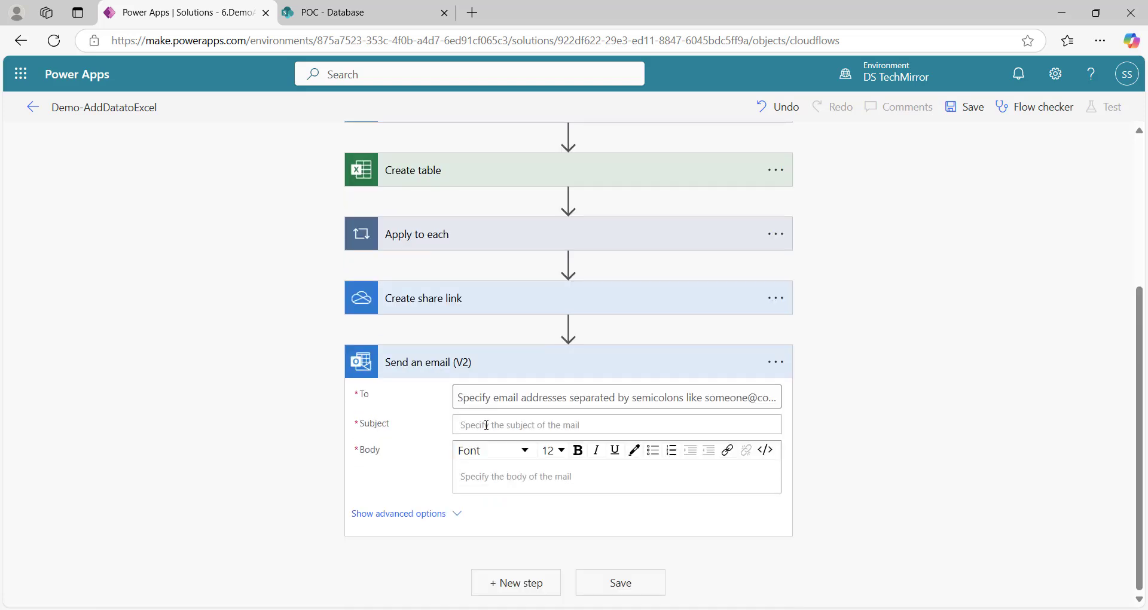
Address the email to the suggested recipient with subject 'excel file'
click(466, 422)
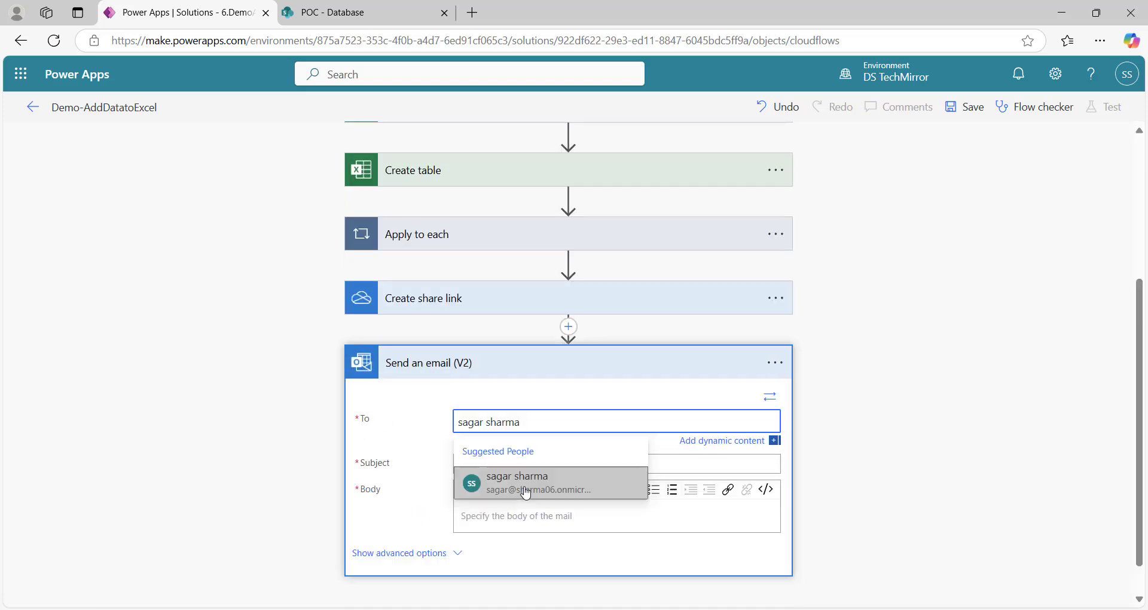
click(522, 491)
click(514, 465)
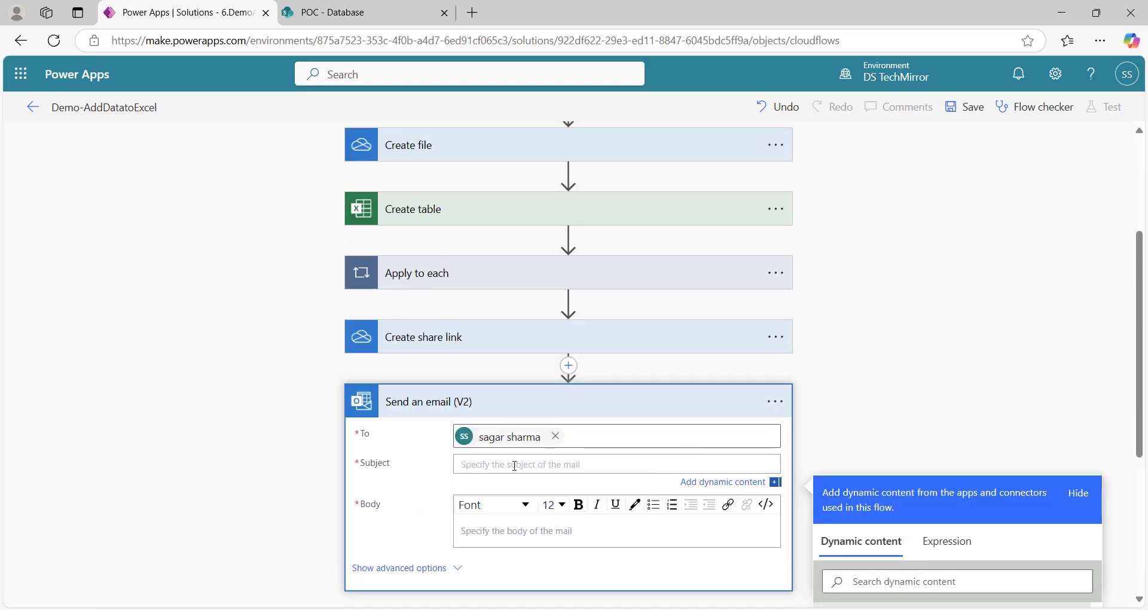
text(excel file)
Replace the body HTML with an <a href="">ExcelData</a> link
click(518, 530)
click(766, 504)
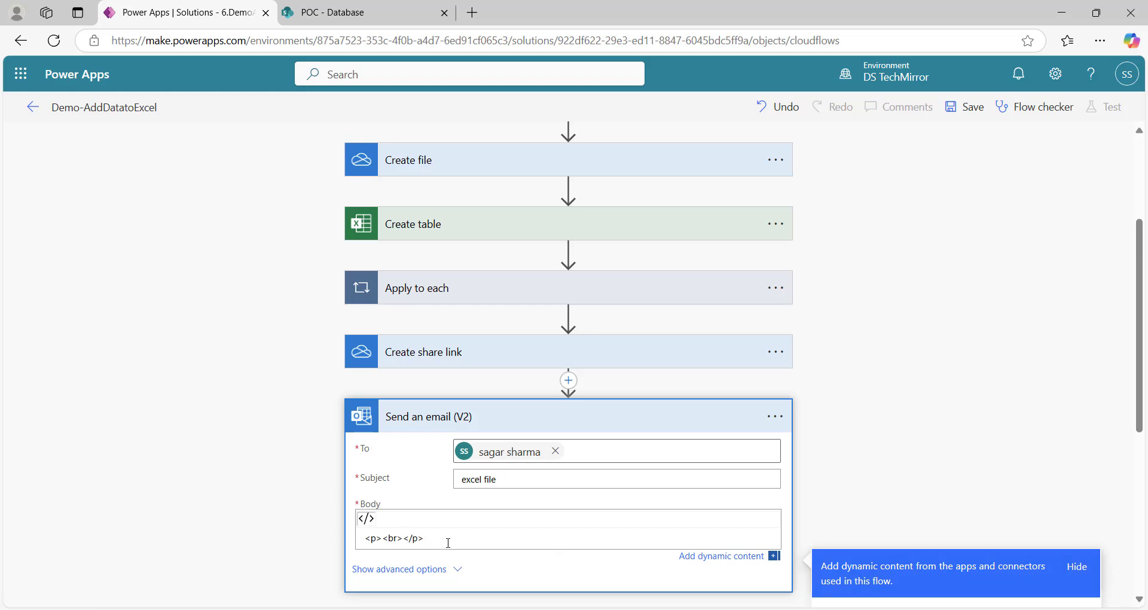
drag(449, 542, 326, 539)
key(BackSpace)
text(A)
key(BackSpace)
text(<ahr)
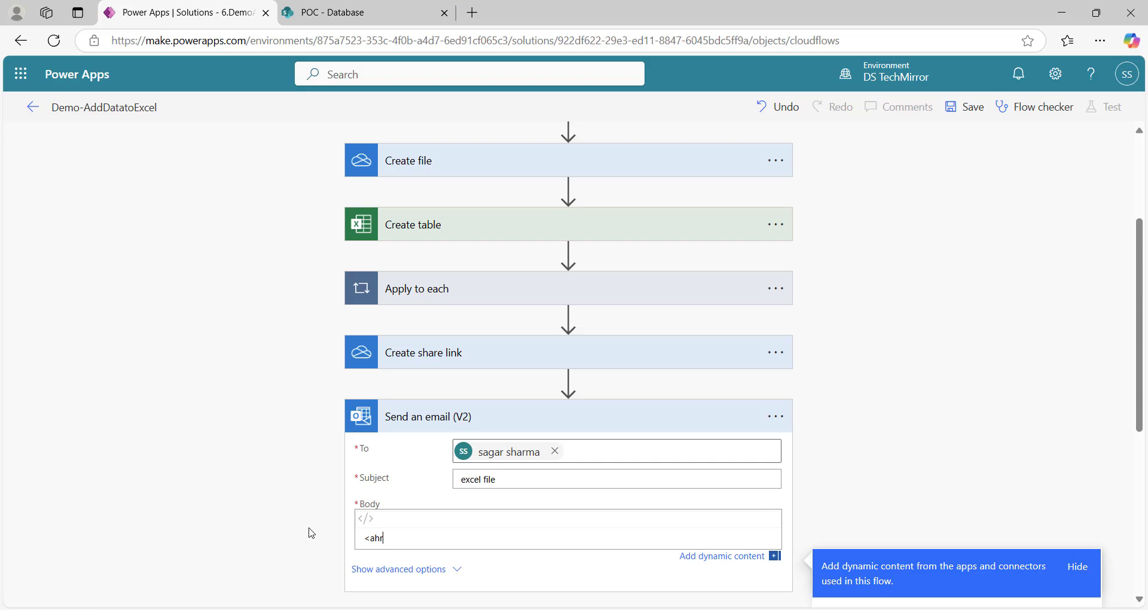
key(BackSpace)
text(hre)
text(d)
text(a href="">)
text(ExcelData</a>)
Put the share link's Web URL into the href and save the flow
click(403, 538)
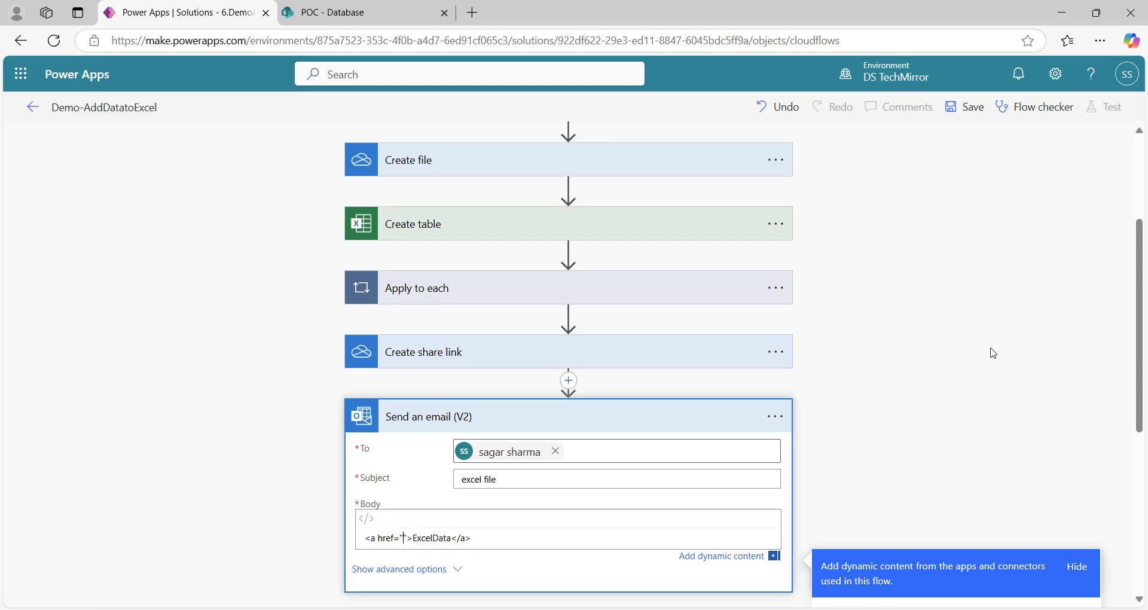
scroll(992, 345, down, 5)
drag(1097, 345, 1097, 389)
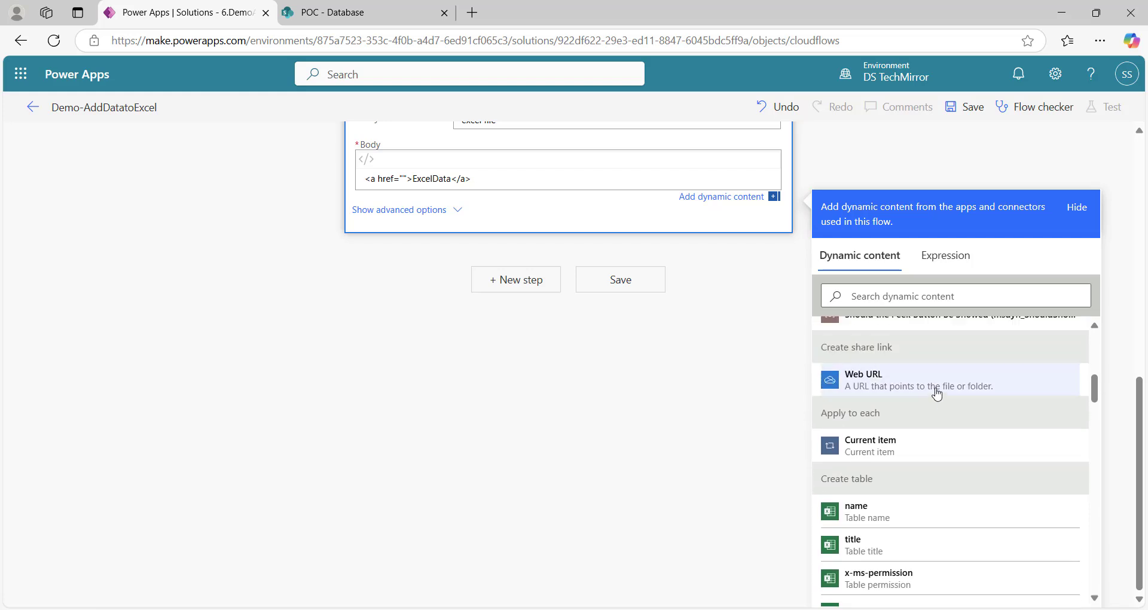
click(903, 384)
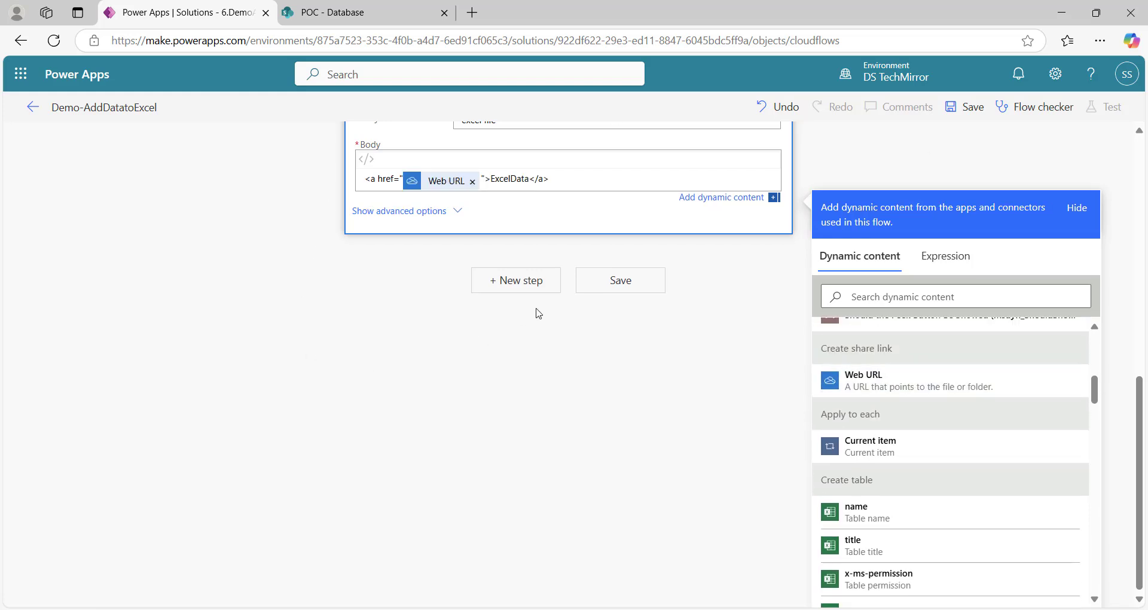
click(613, 286)
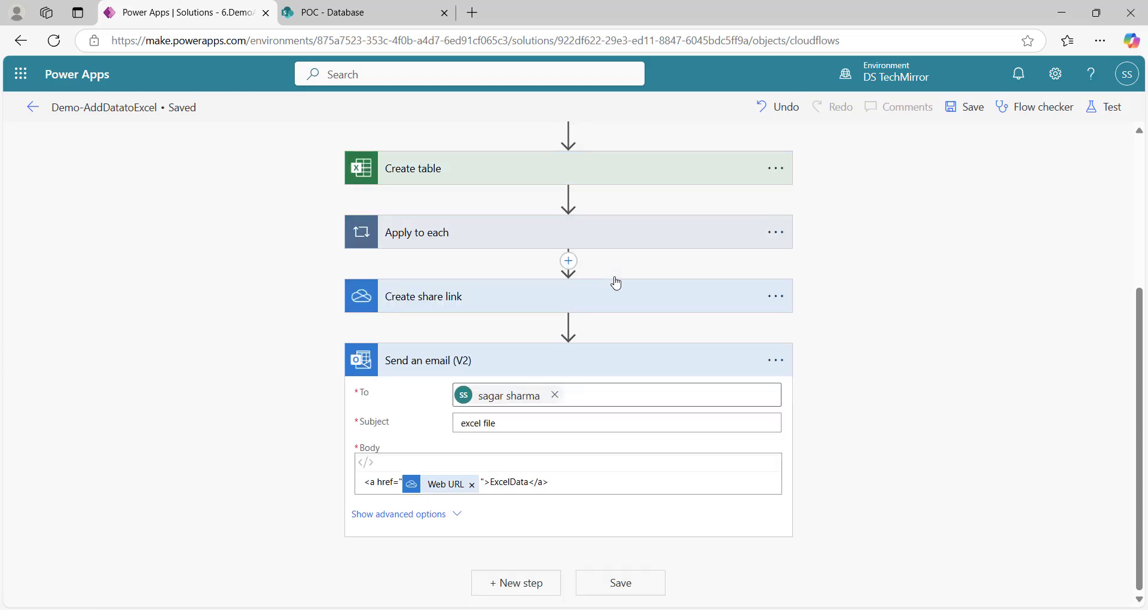
Start a manually triggered test run of Demo-AddDatatoExcel
click(635, 361)
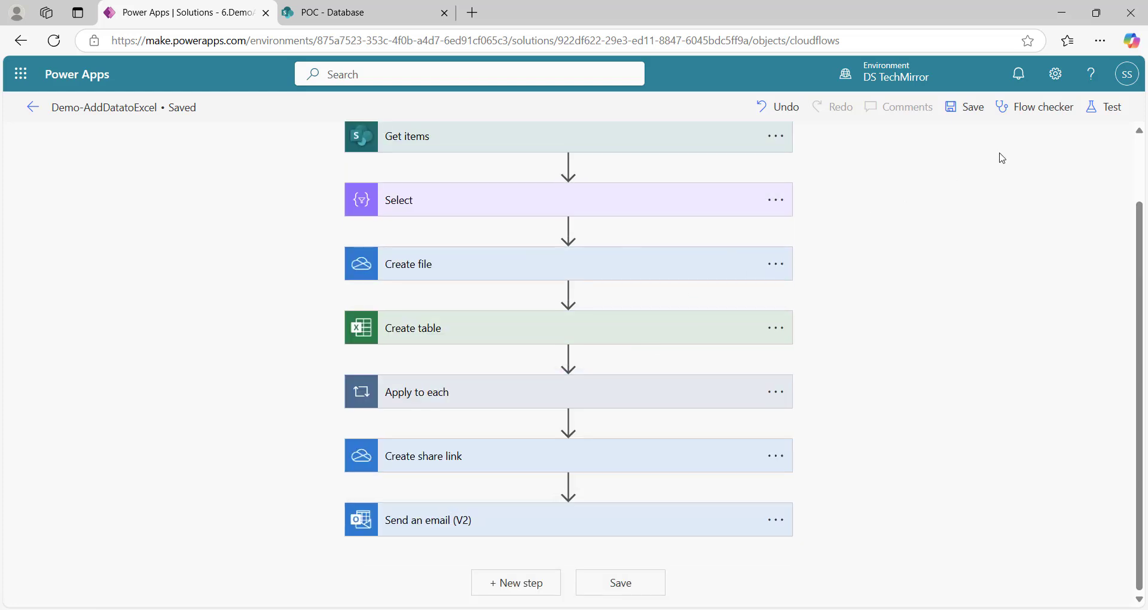
click(1105, 107)
click(908, 163)
click(890, 589)
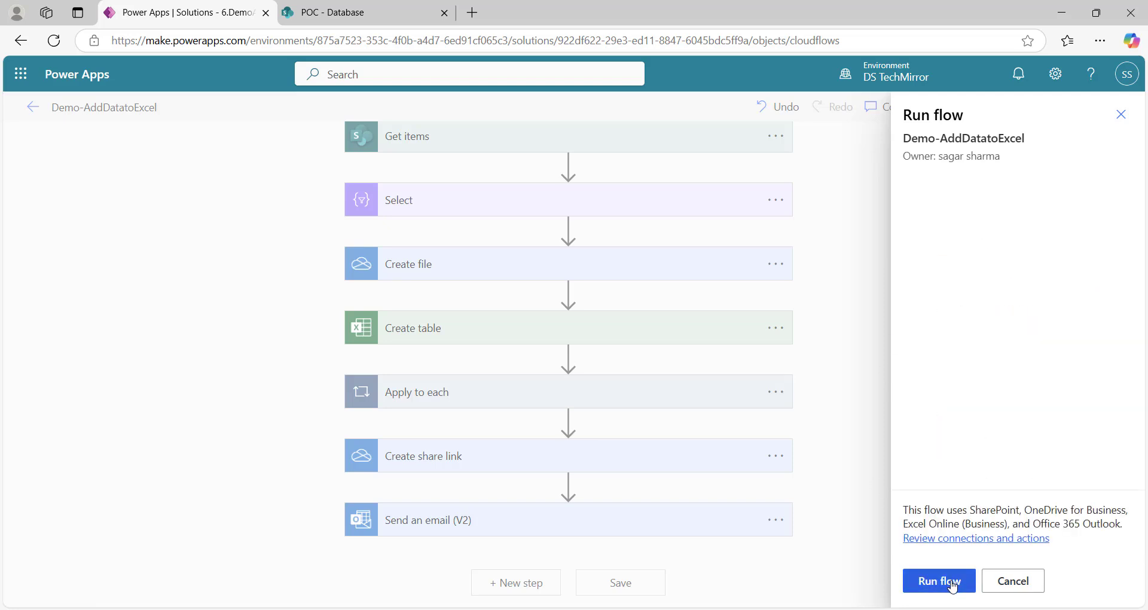
click(953, 581)
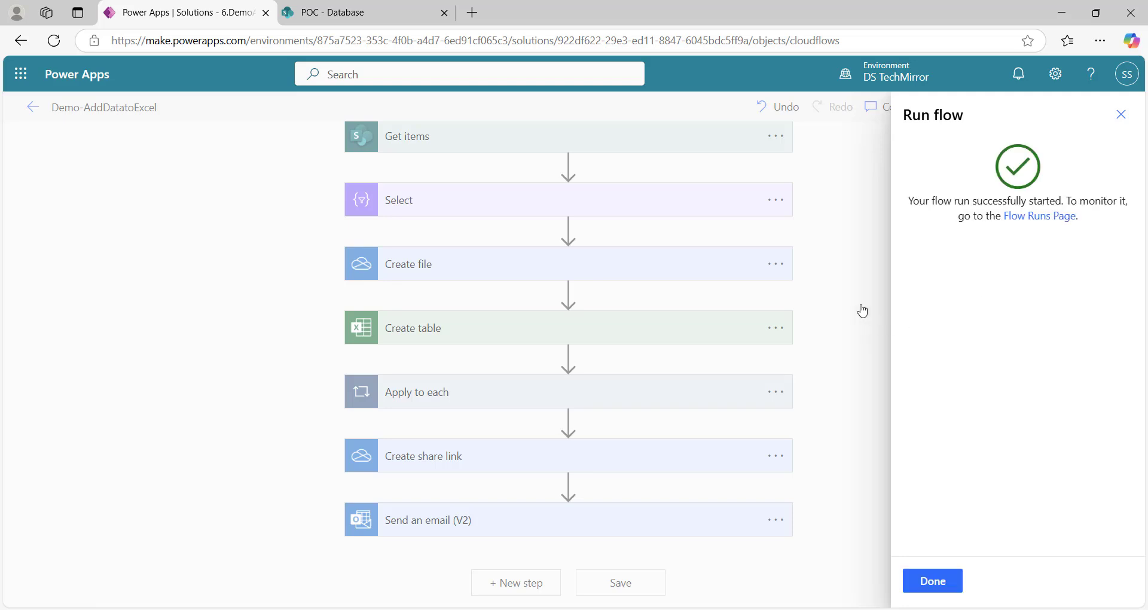
click(942, 582)
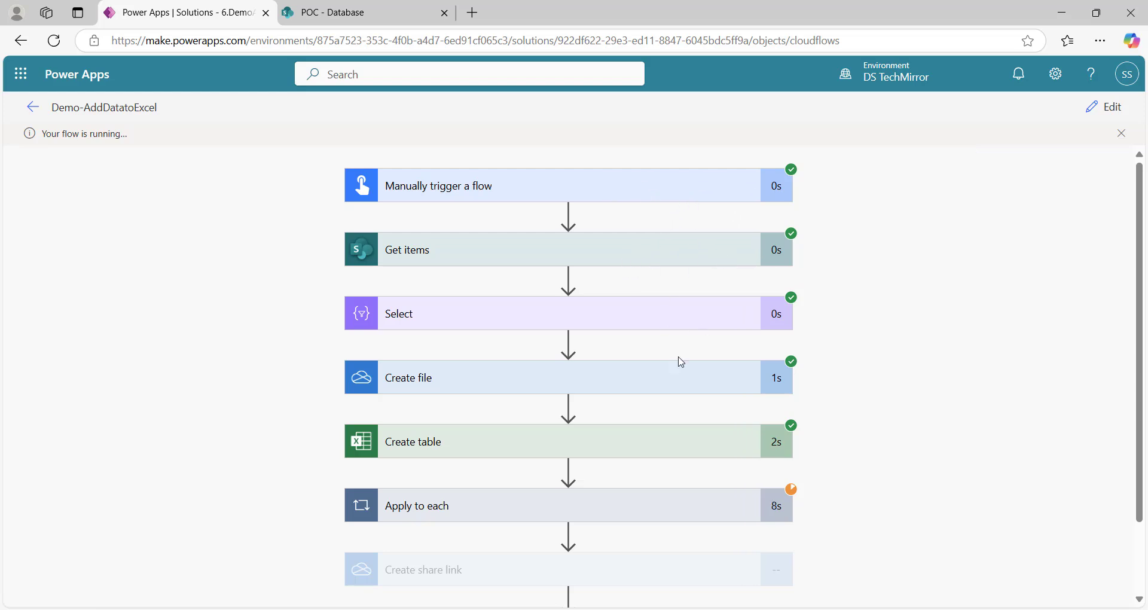
Watch the run succeed and expand Apply to each to see its 40 iterations
scroll(902, 400, down, 1)
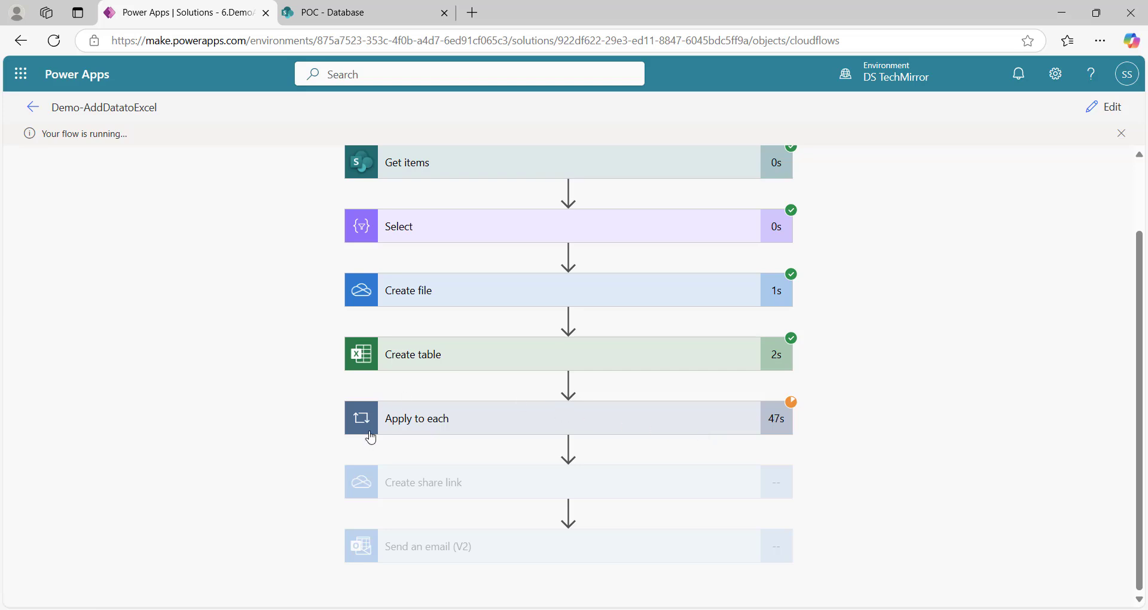
click(640, 429)
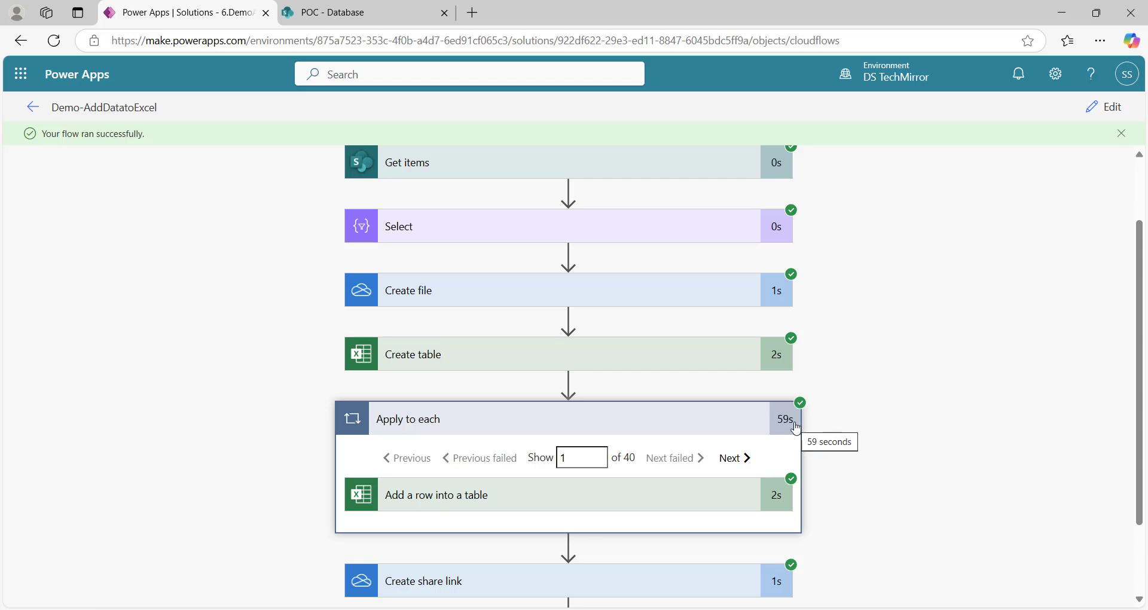
scroll(868, 420, down, 1)
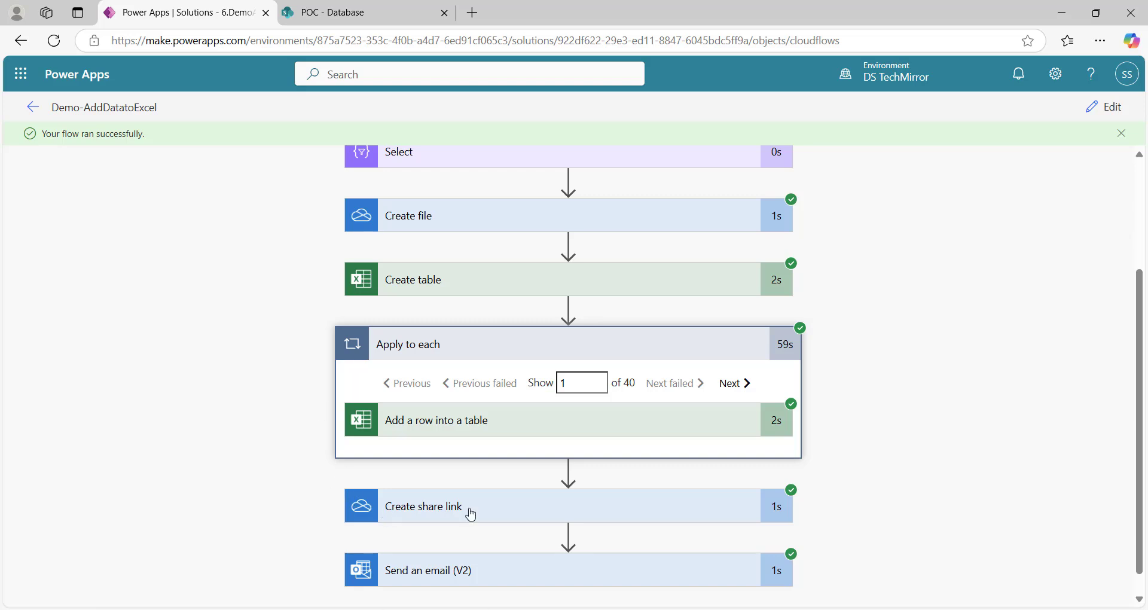
scroll(476, 485, down, 1)
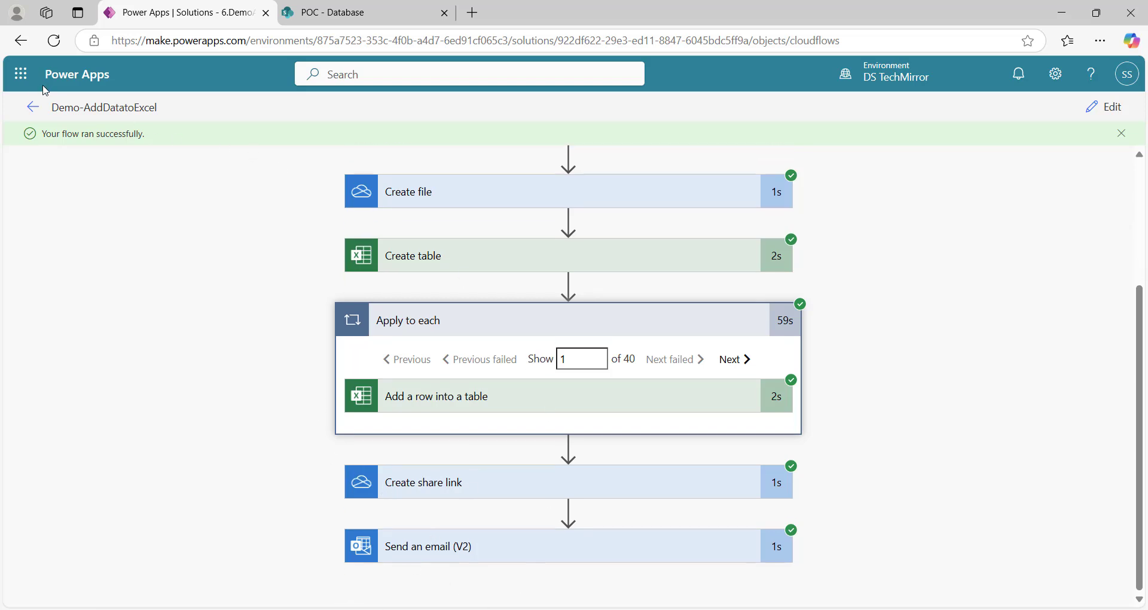
Open the 'excel file' email in Outlook and follow its ExcelData link to the workbook
click(20, 73)
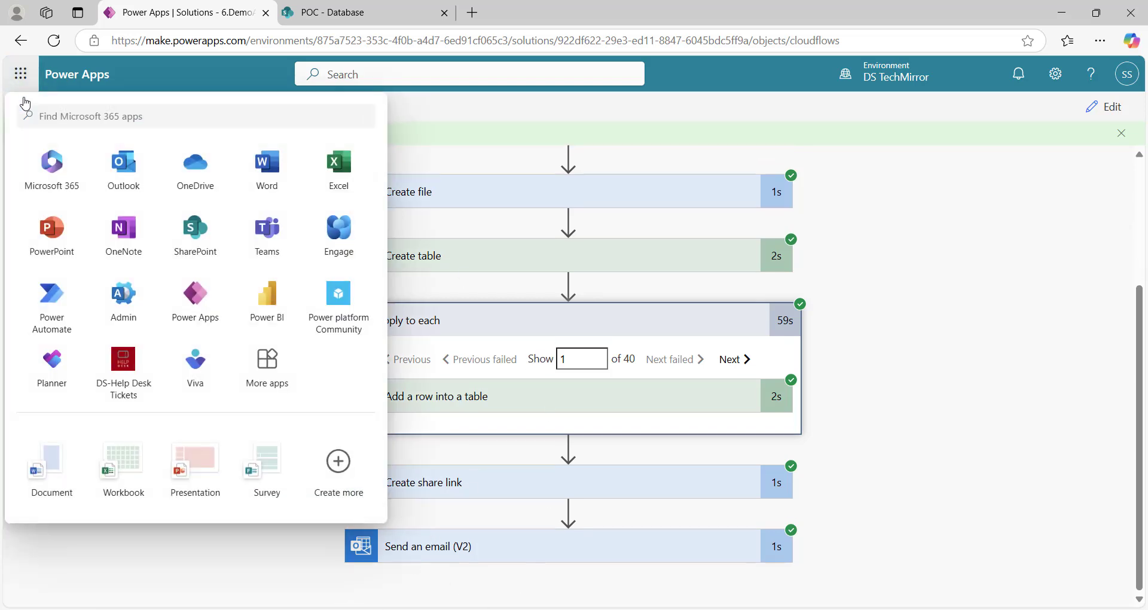
click(124, 181)
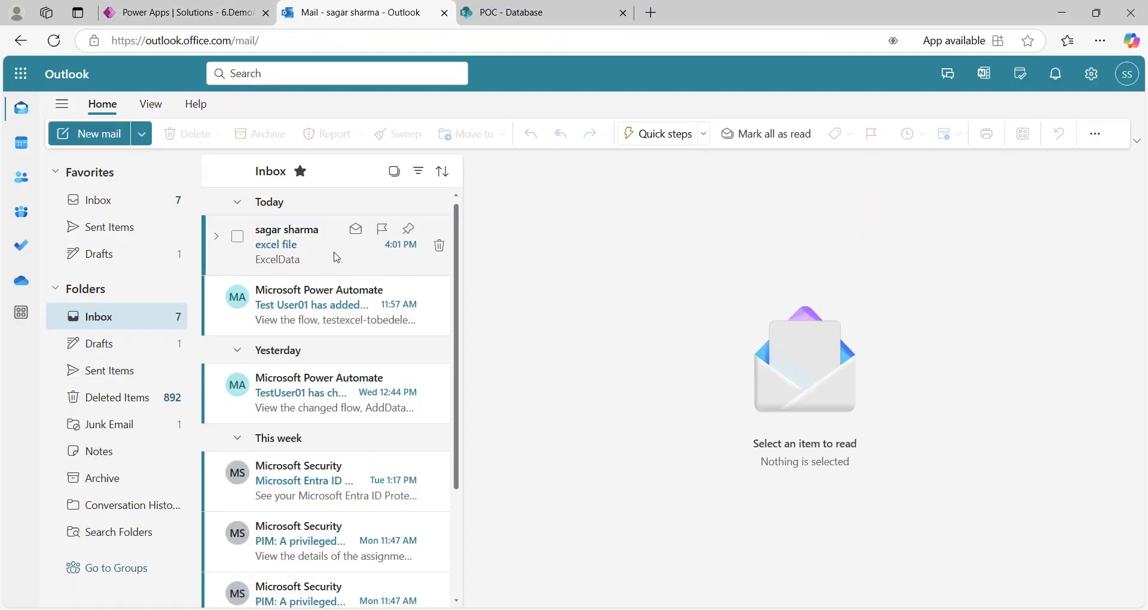
click(337, 257)
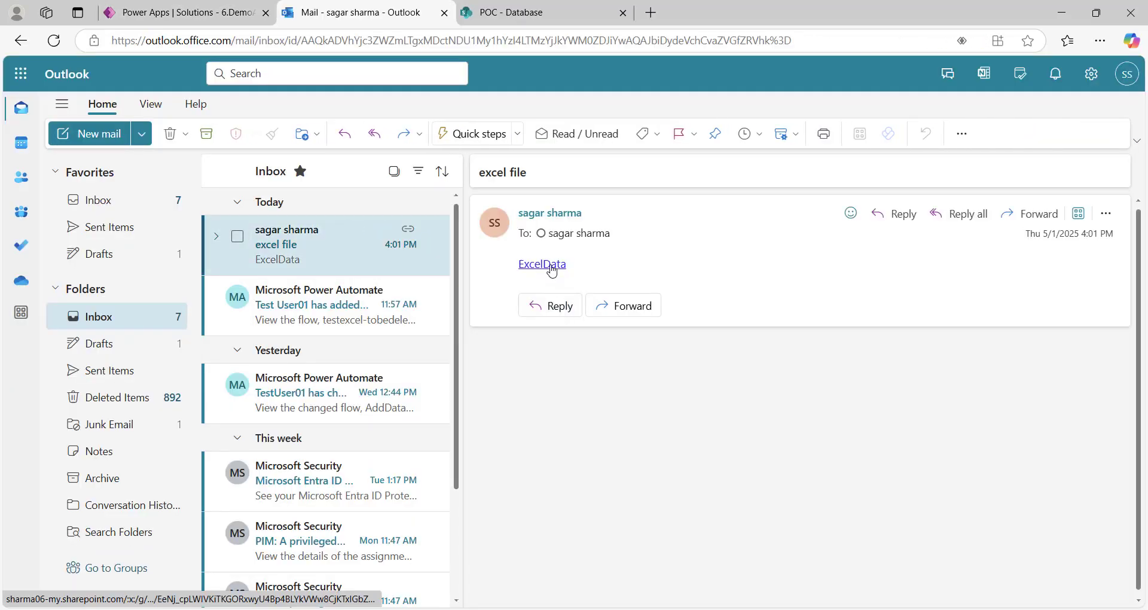
click(551, 271)
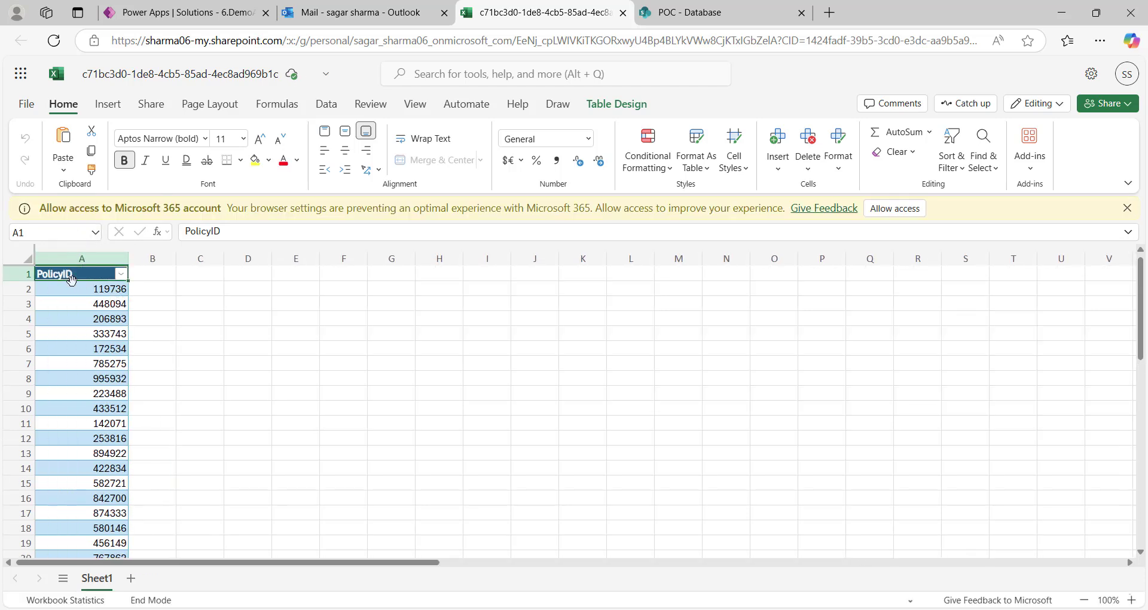
Check that PolicyID values fill rows 2–41, then return to the Power Apps run
scroll(110, 320, down, 7)
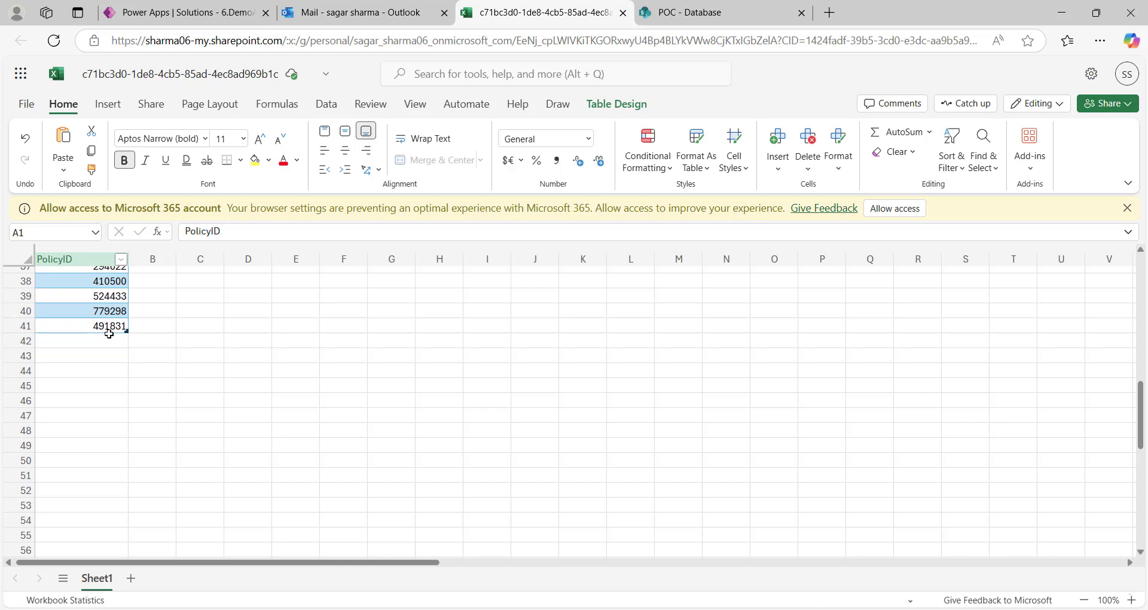
scroll(109, 333, up, 12)
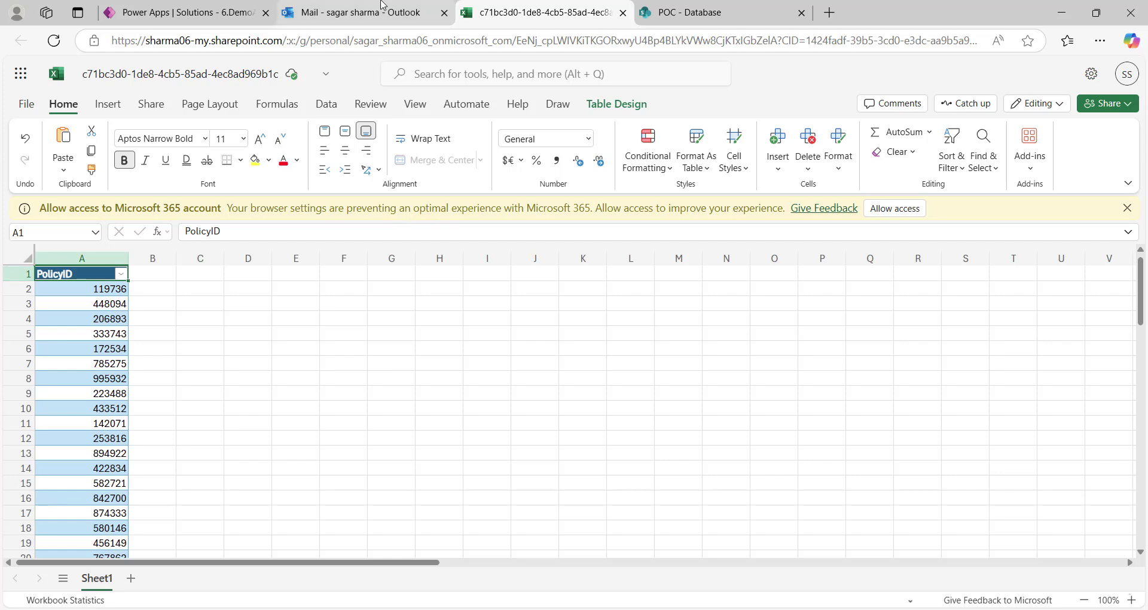
click(382, 6)
click(527, 9)
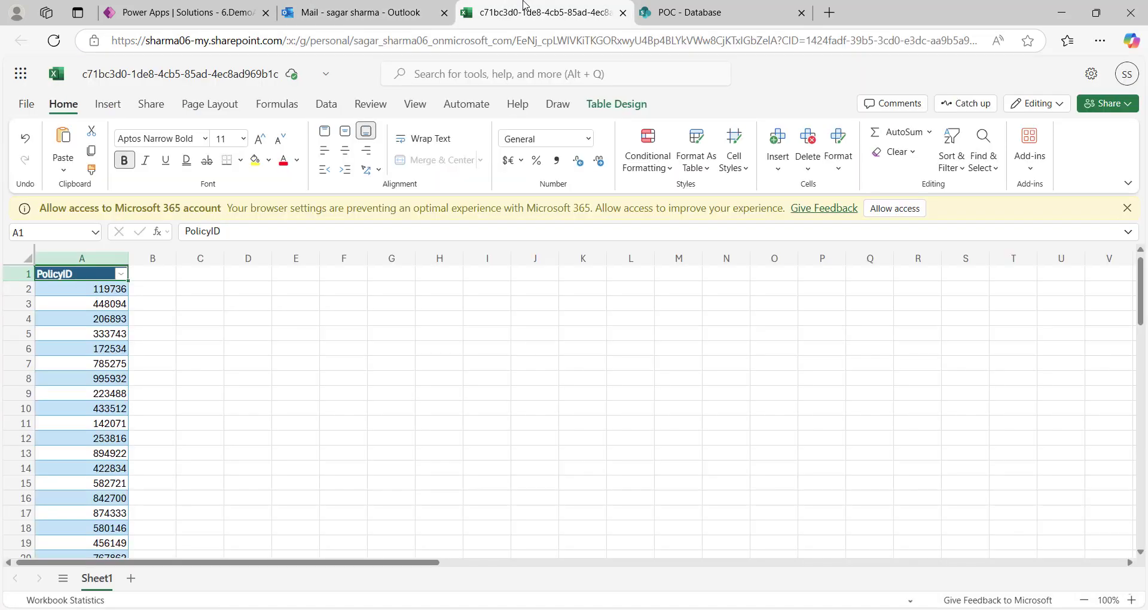
click(687, 9)
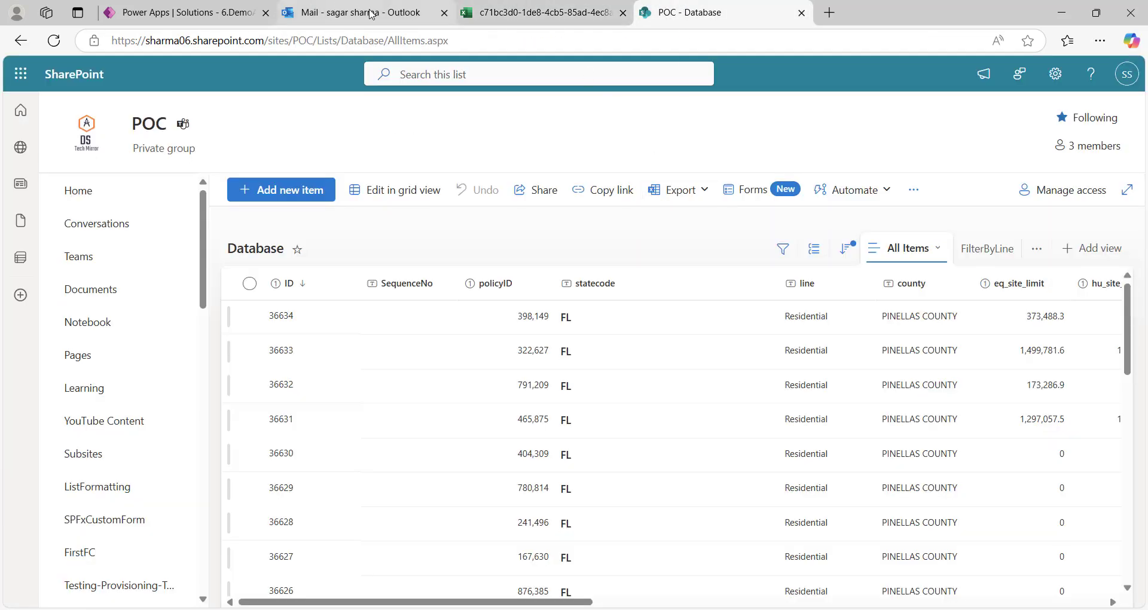
click(346, 10)
click(196, 6)
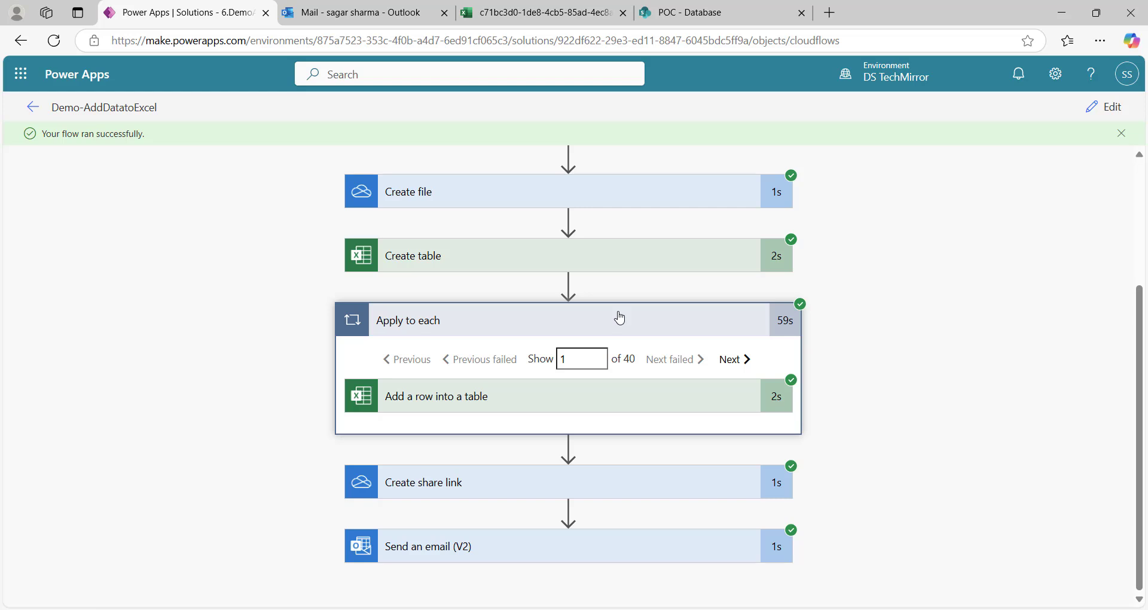
Collapse the 40-iteration Apply to each card to list every succeeded step
click(620, 318)
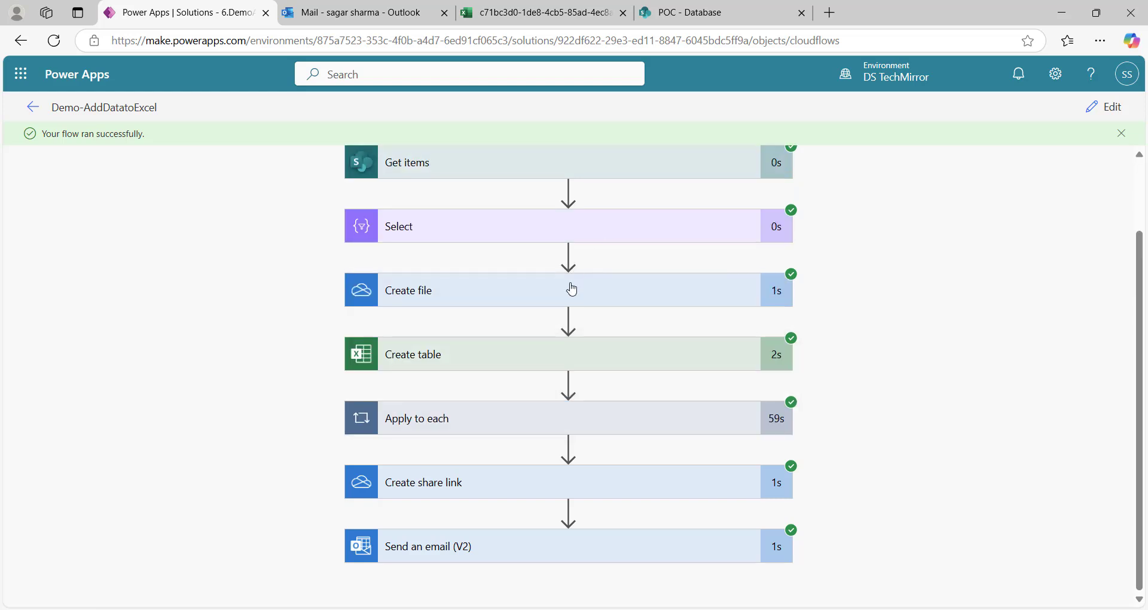
click(597, 424)
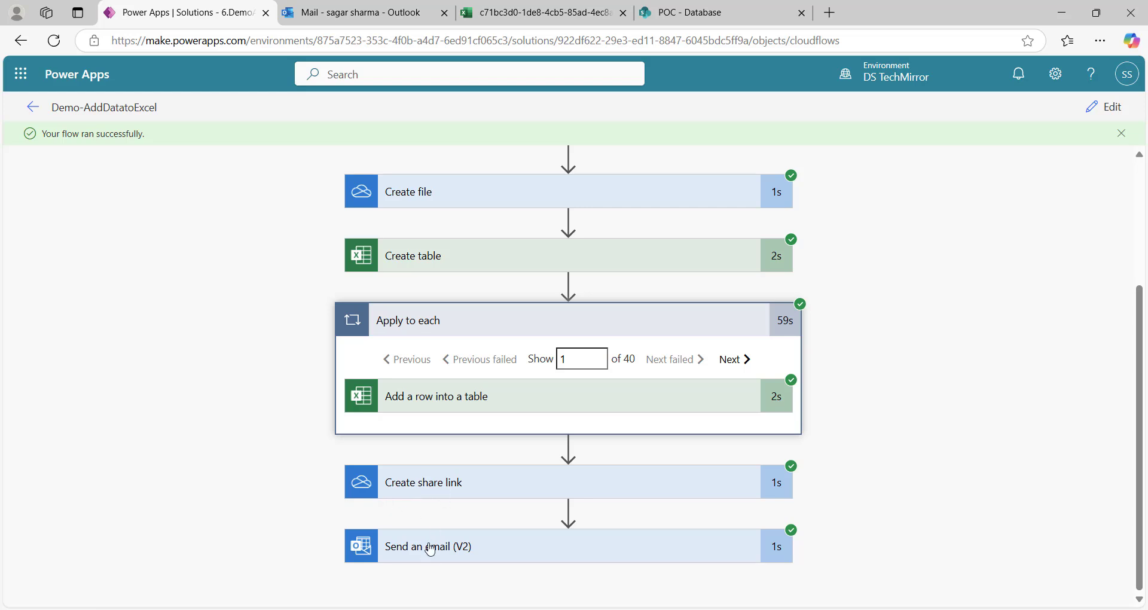
click(635, 331)
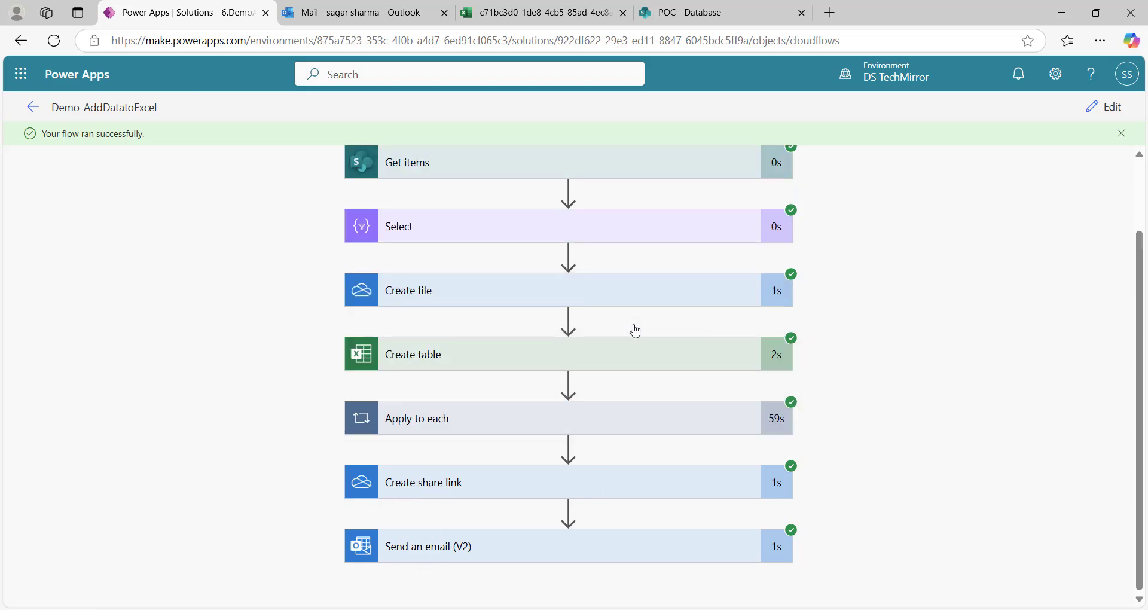